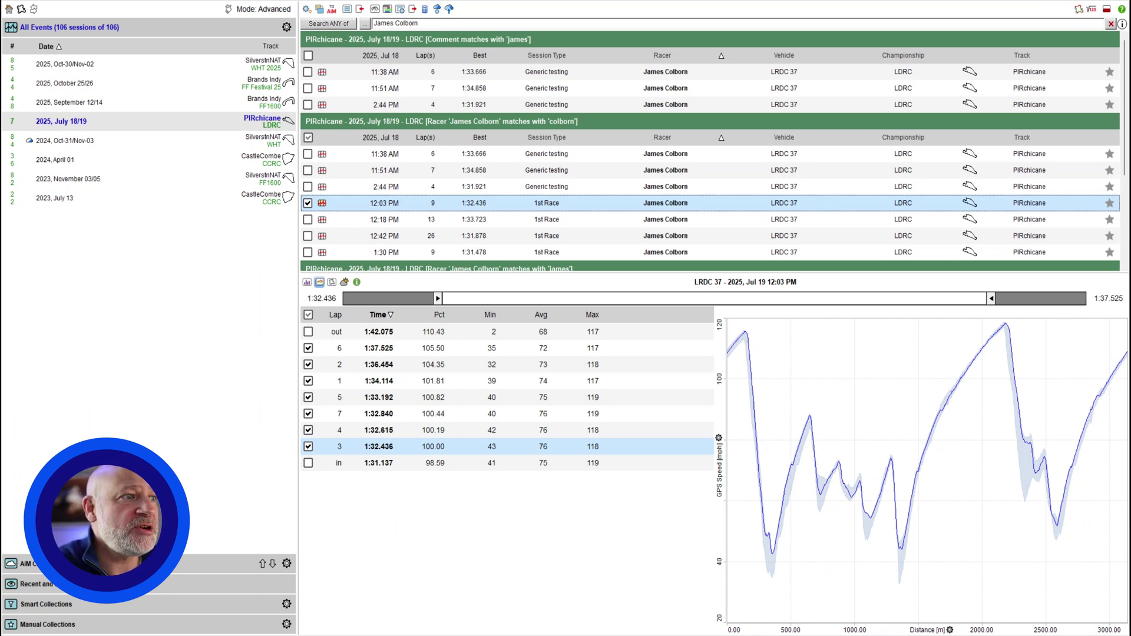
Open the July 19 12:03 PM session for analysis and add the Split Times Report and Track Map layouts
double_click(563, 203)
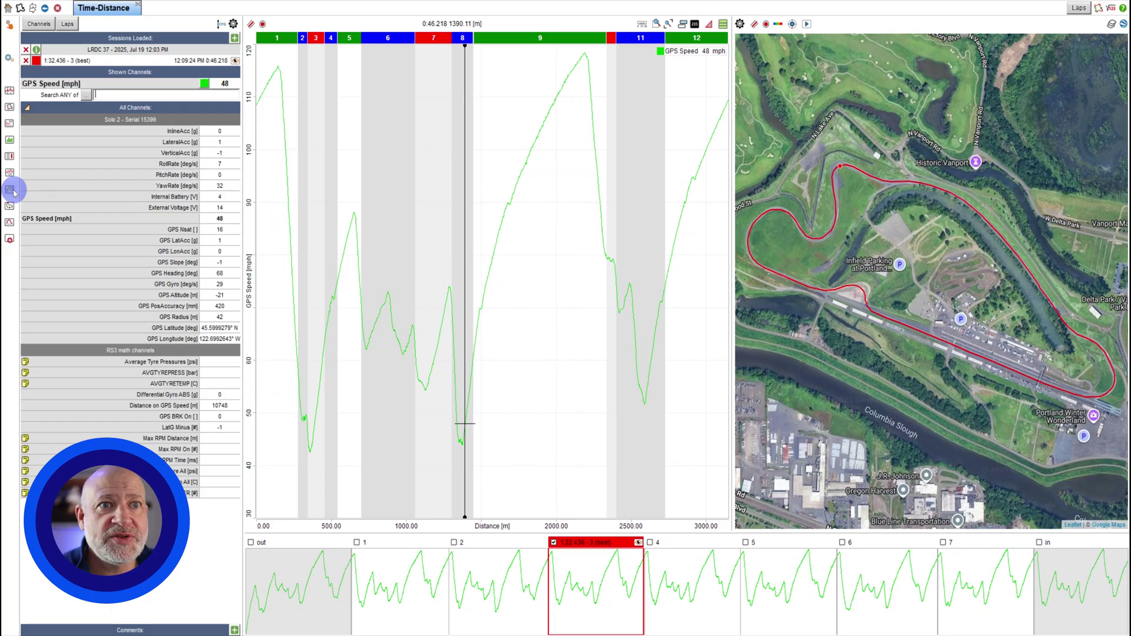
click(10, 159)
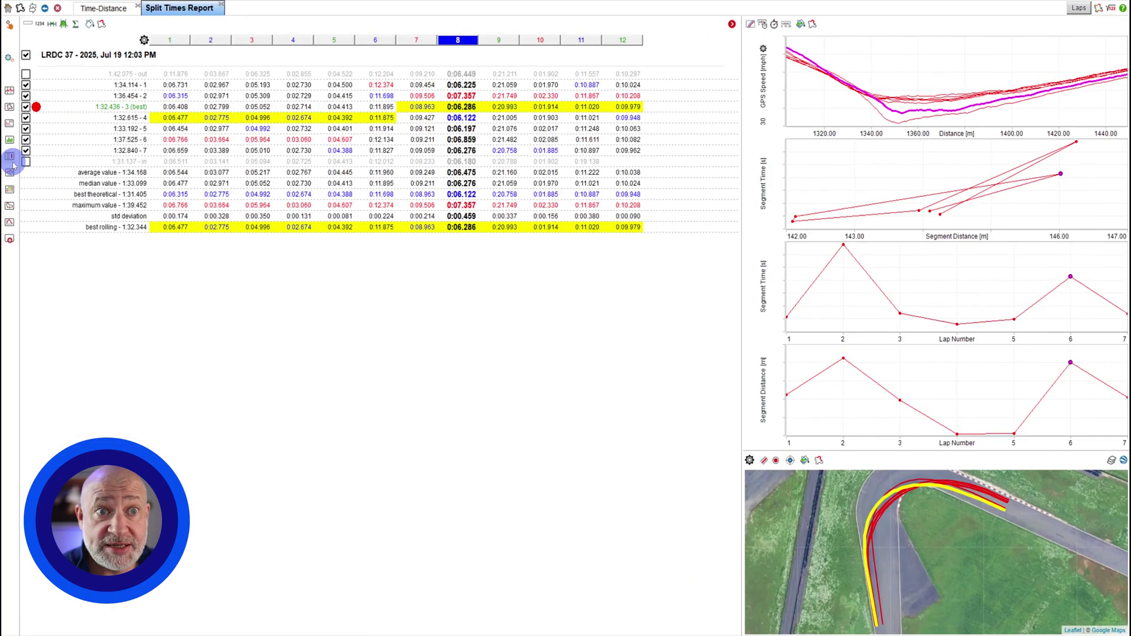
click(9, 206)
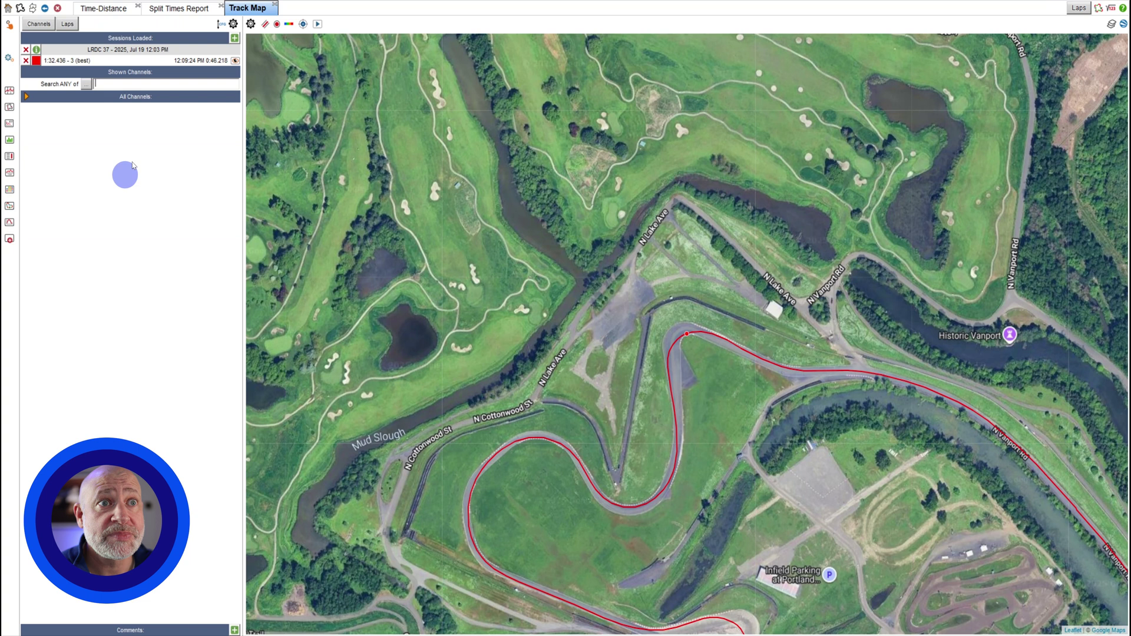
Remove the track map panel from the Time-Distance layout
click(104, 9)
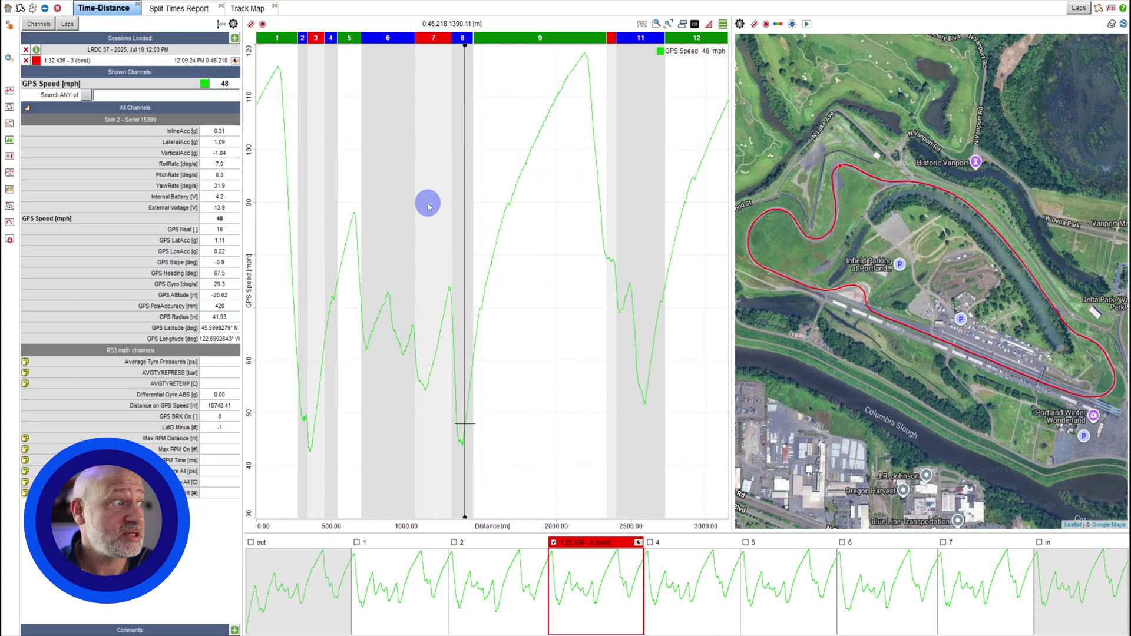
right_click(874, 143)
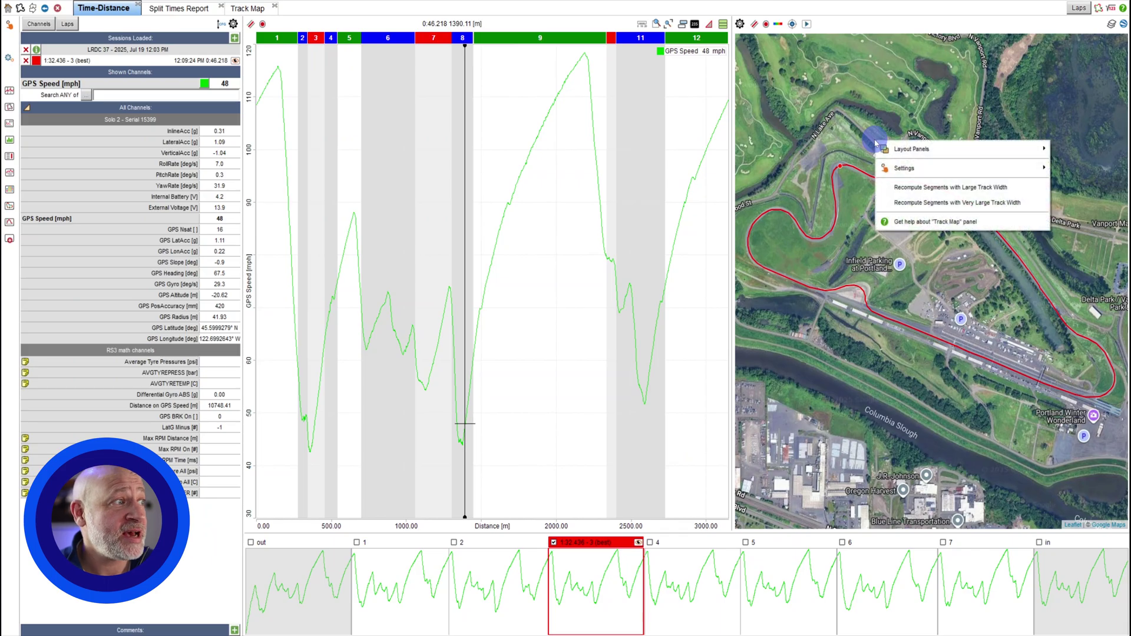
mouse_move(894, 175)
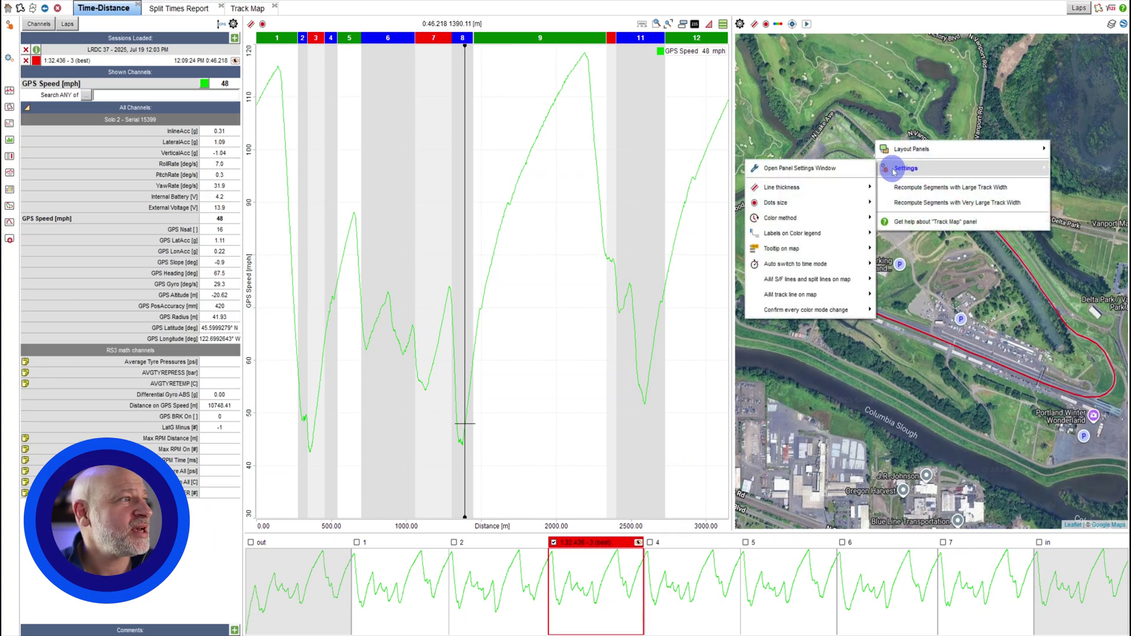
mouse_move(906, 154)
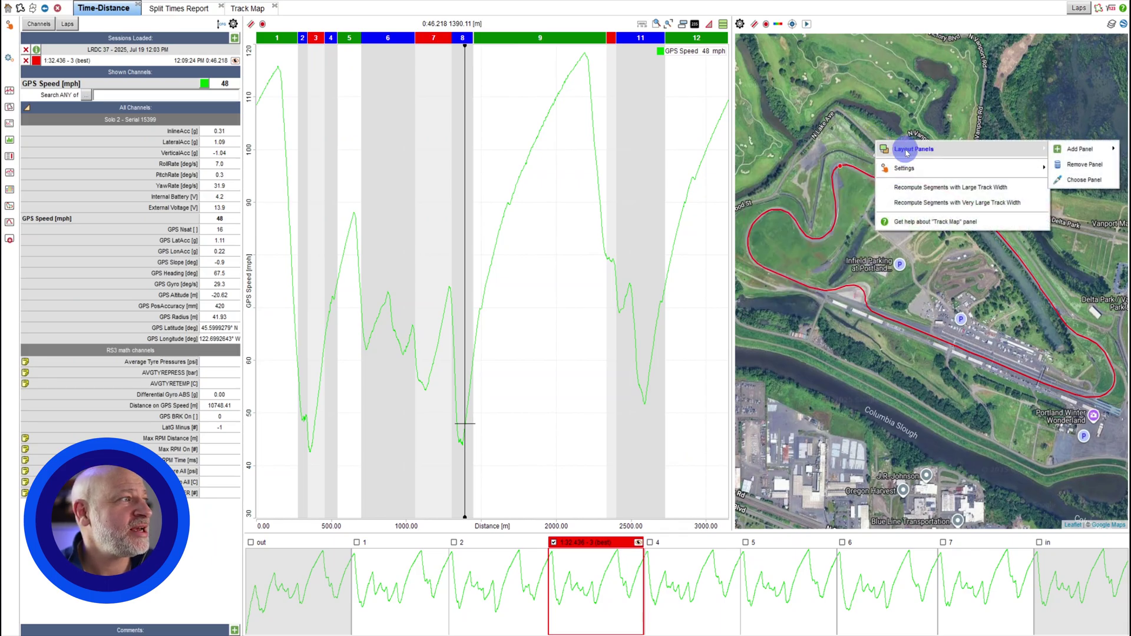
click(1089, 165)
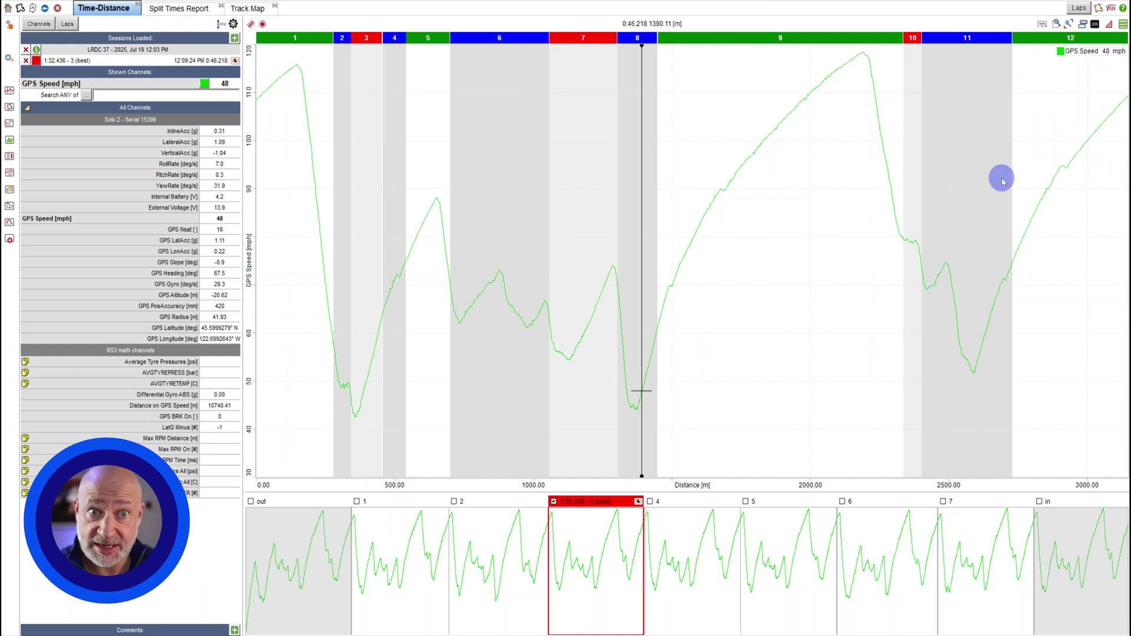
Remove the Story Board panel below the graph from the Time-Distance layout
right_click(791, 245)
mouse_move(817, 254)
mouse_move(1011, 253)
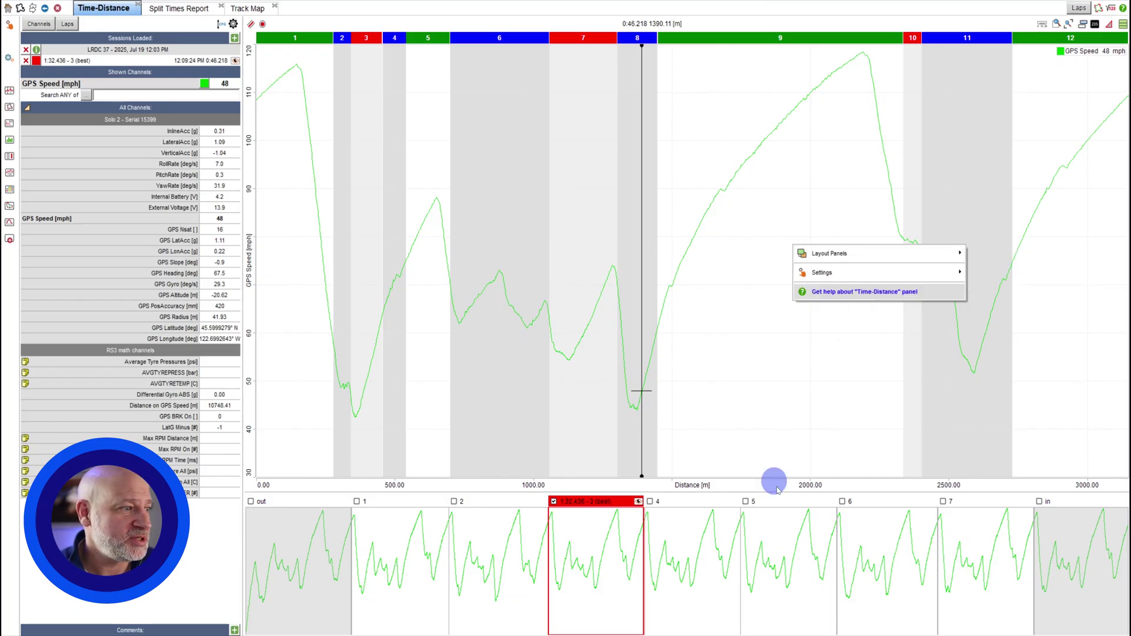
click(712, 602)
right_click(711, 601)
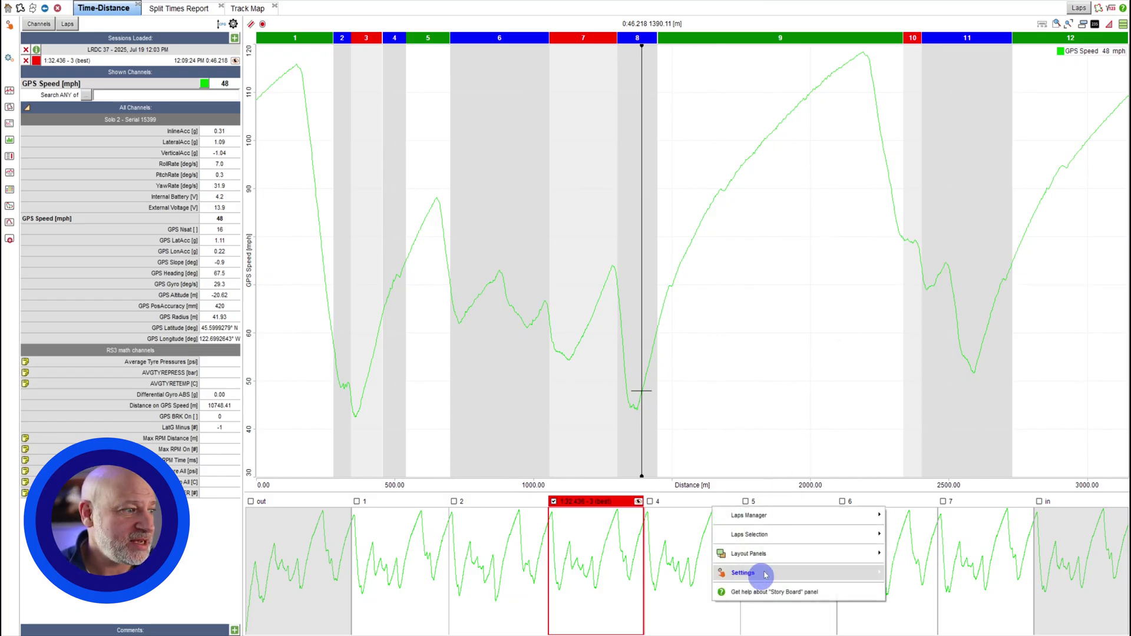
mouse_move(854, 554)
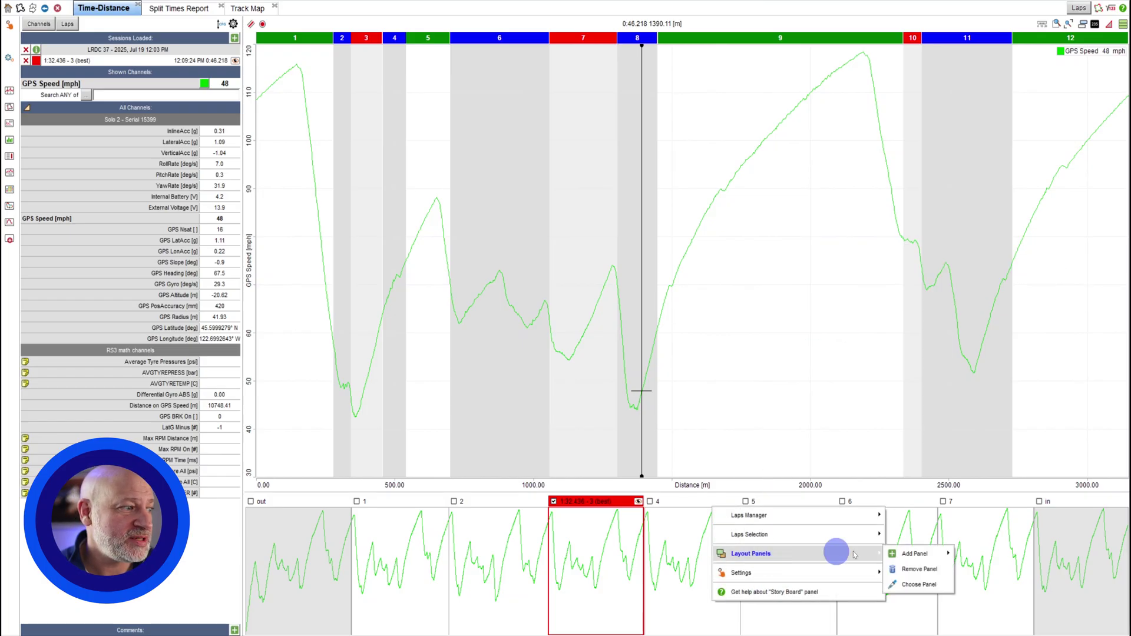
click(927, 570)
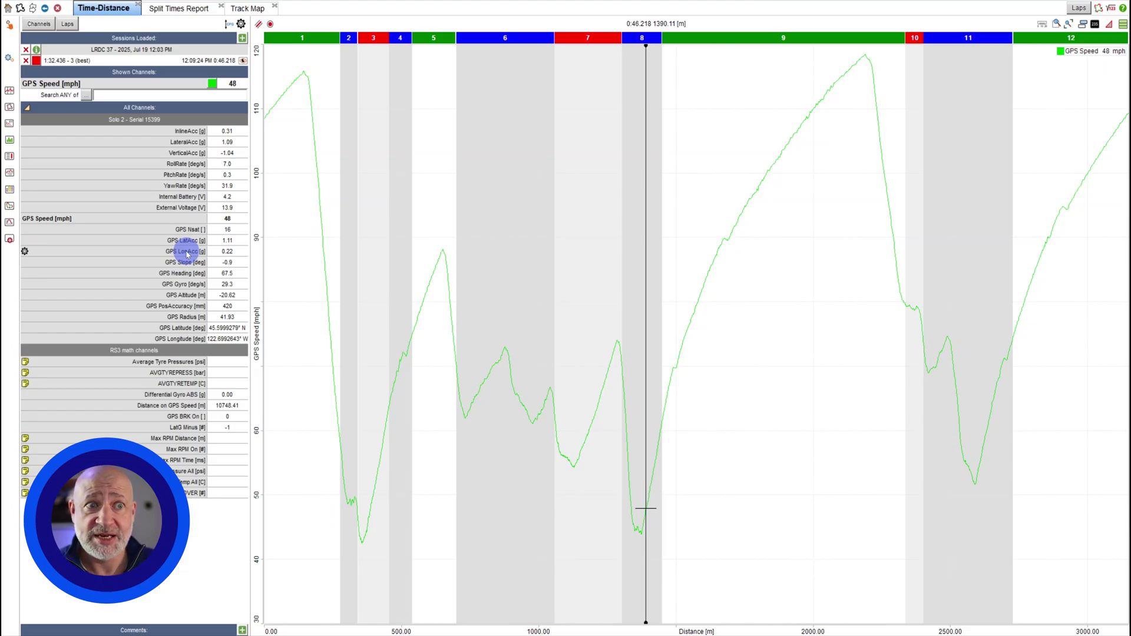
Add the GPS LonAcc and GPS LatAcc channels to the Time-Distance graph alongside GPS Speed
double_click(187, 252)
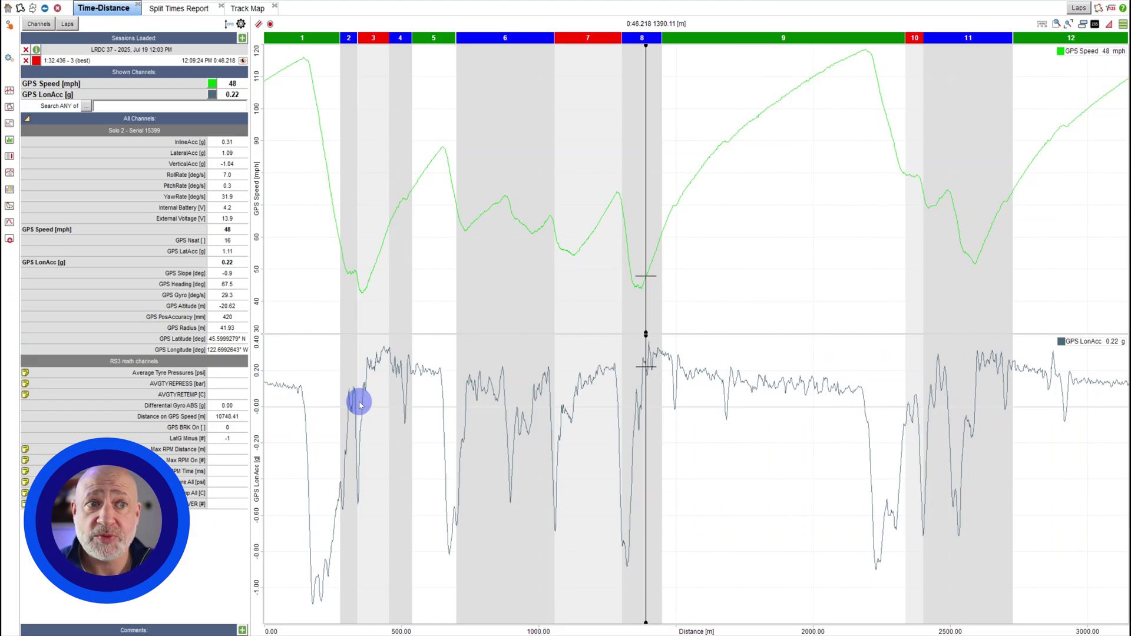
click(189, 253)
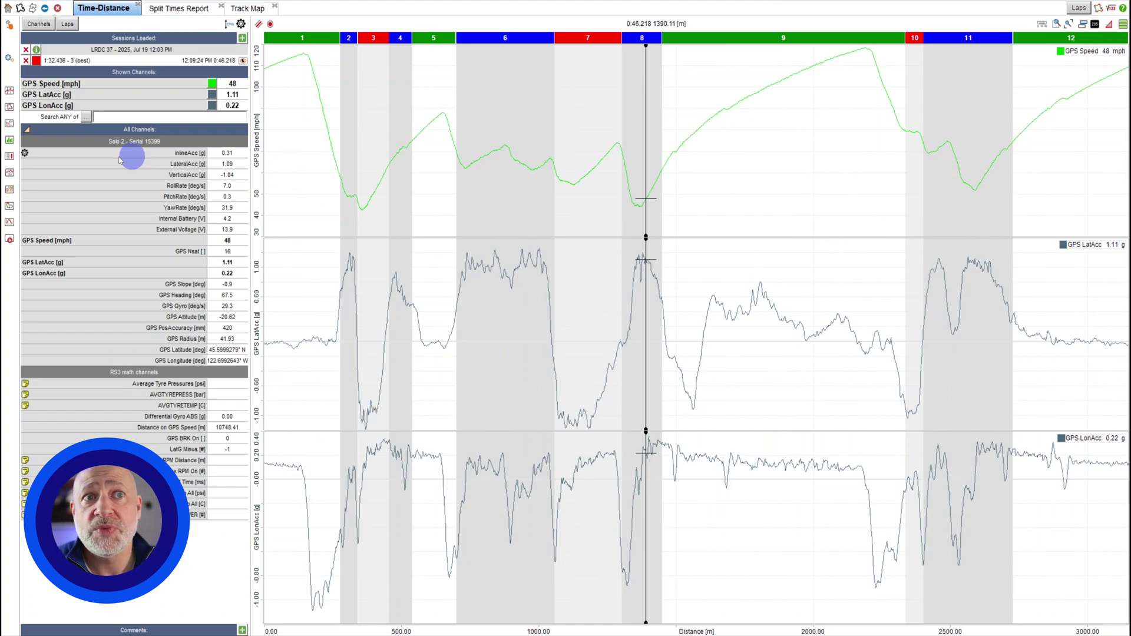
Overlay lap 5 (1:33.192) on the best lap in the graph and set its trace colour to blue
click(69, 23)
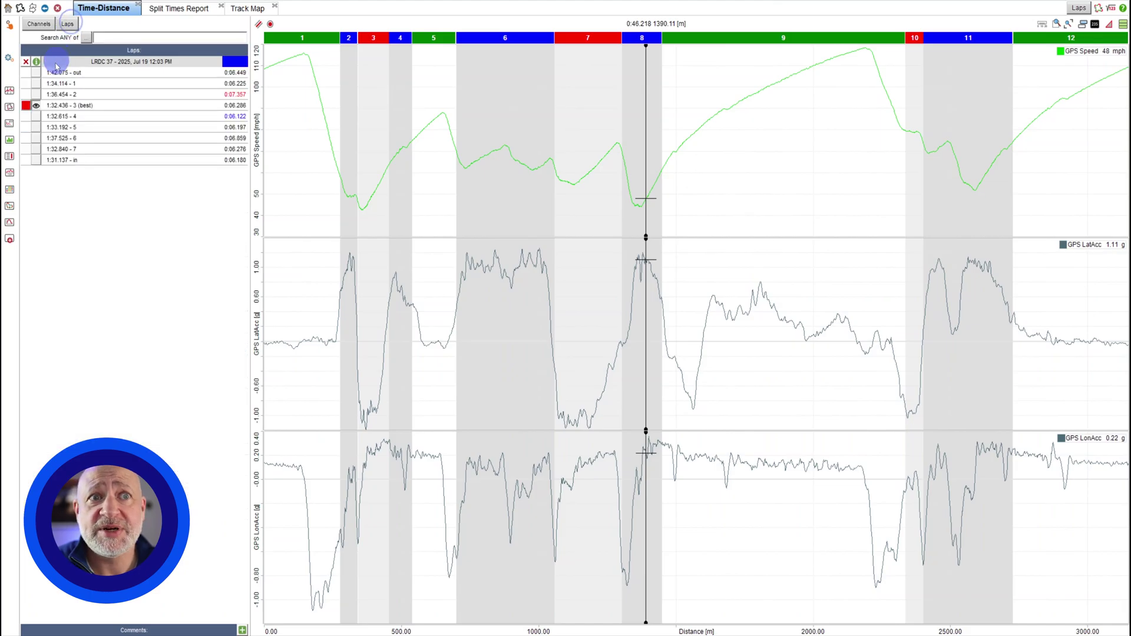
click(36, 159)
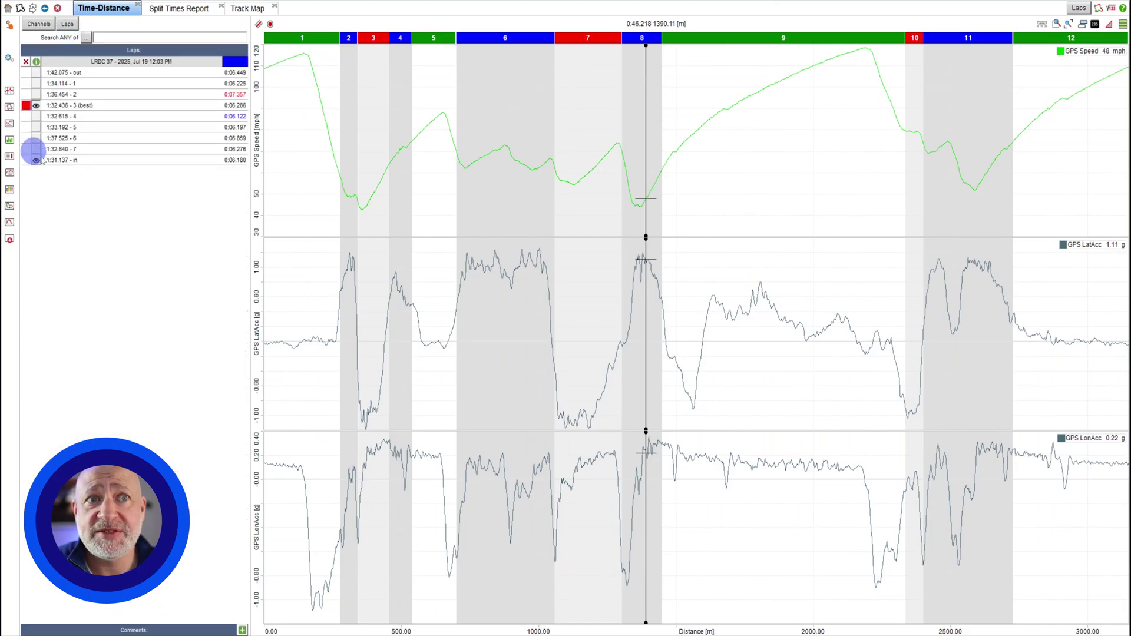
click(35, 127)
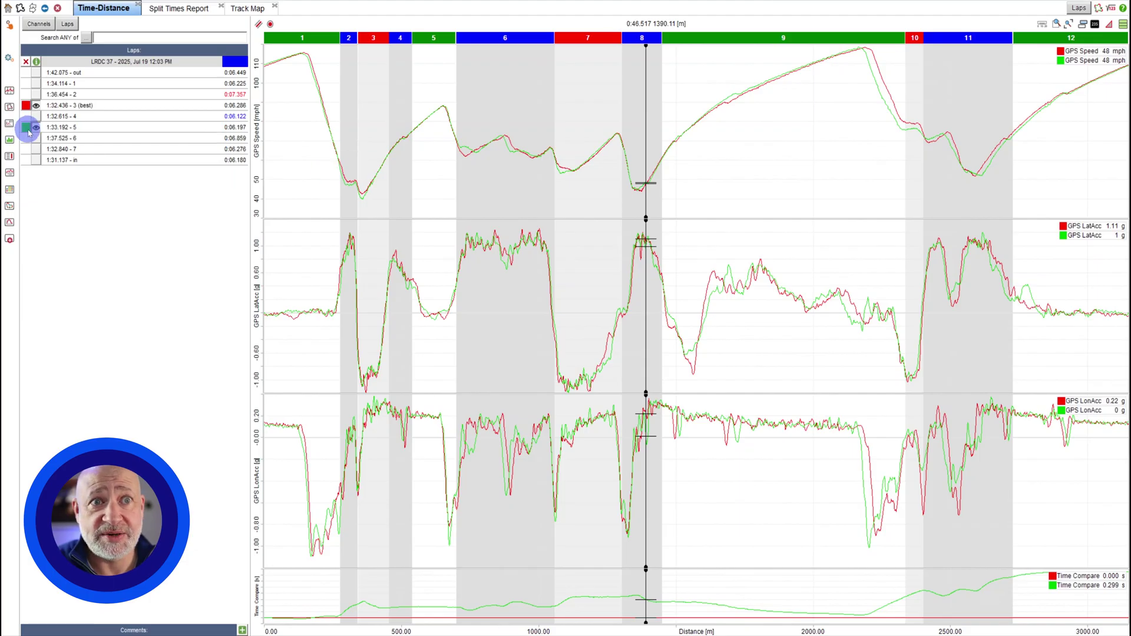
click(26, 127)
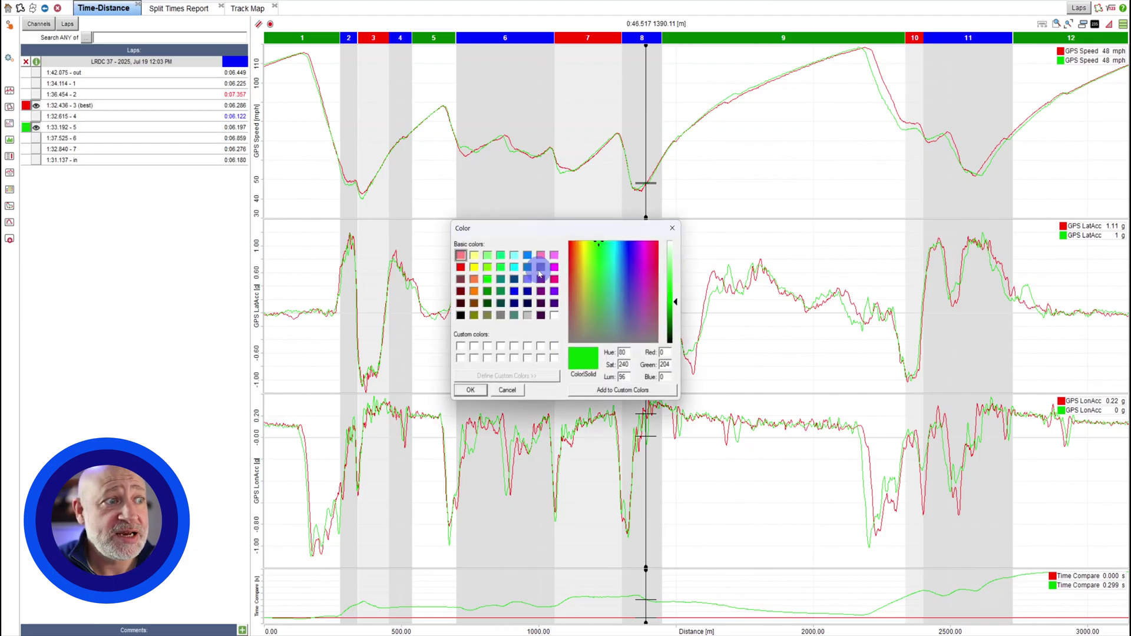
click(514, 291)
click(470, 389)
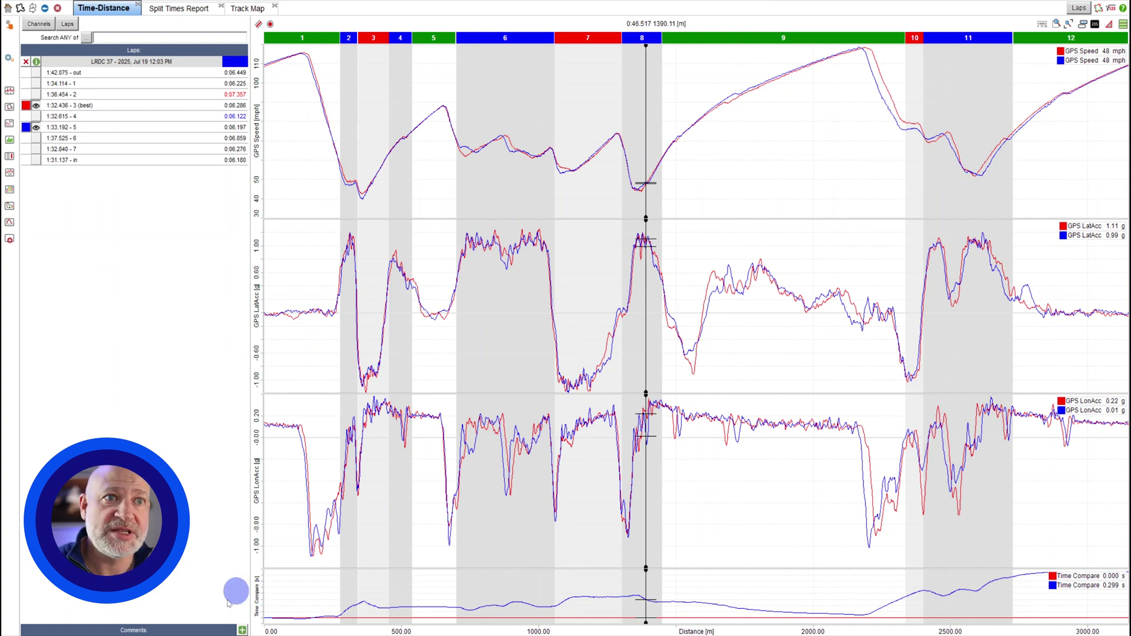
Make lap 5 the reference lap for the comparison and return the reference to best lap 3
click(37, 24)
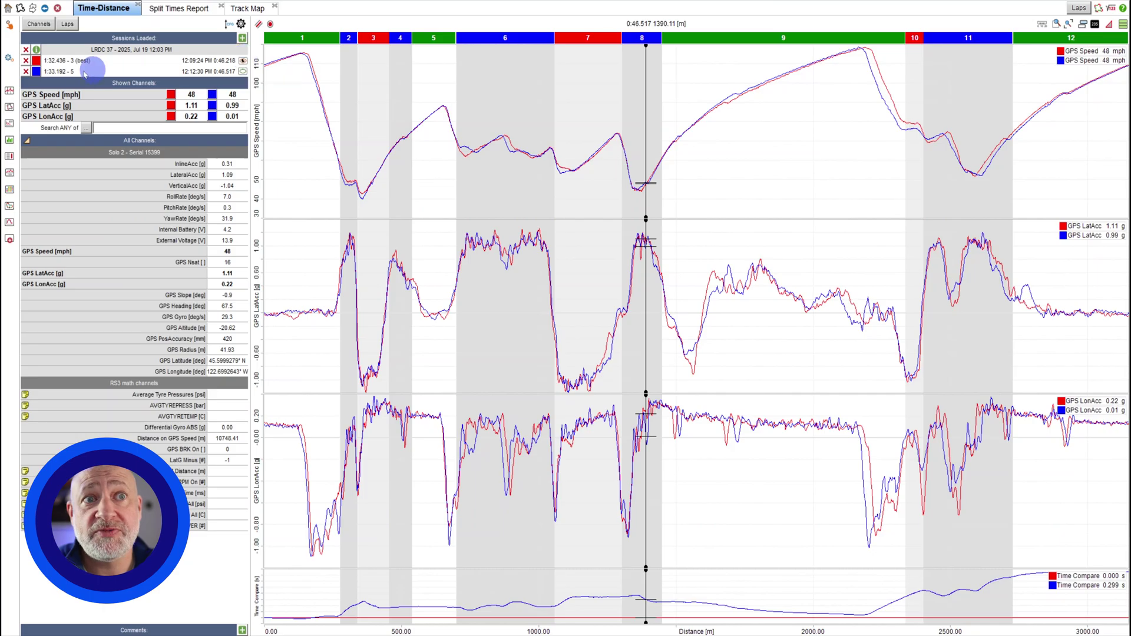
click(243, 72)
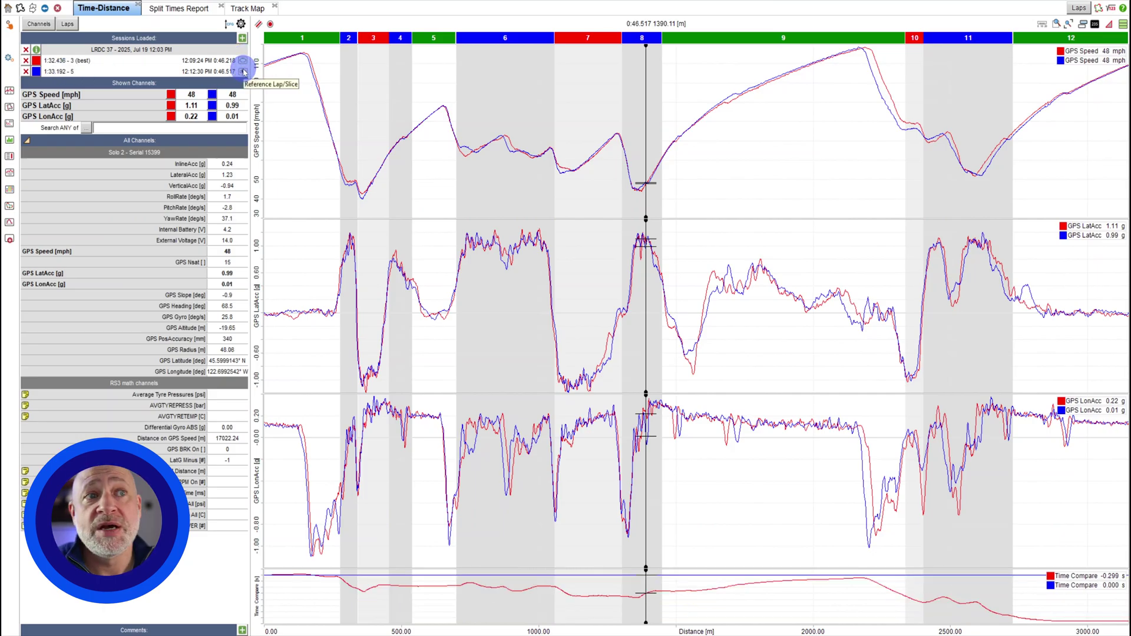
click(242, 60)
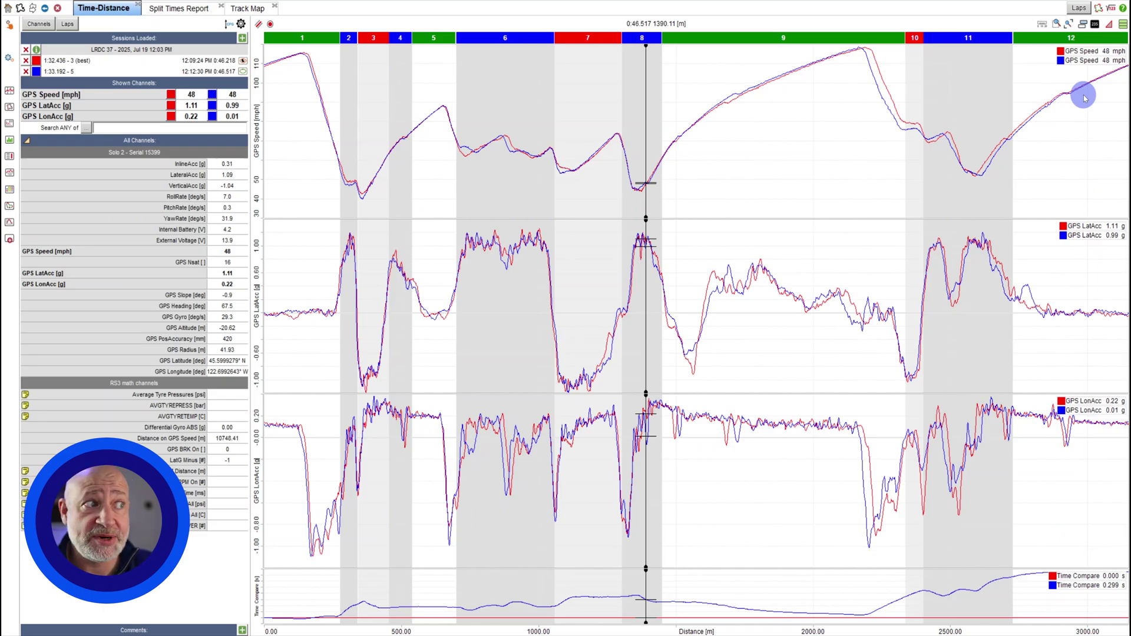
Open the Track Map layout and reorder the layouts so that it comes before the Split Times Report
click(250, 9)
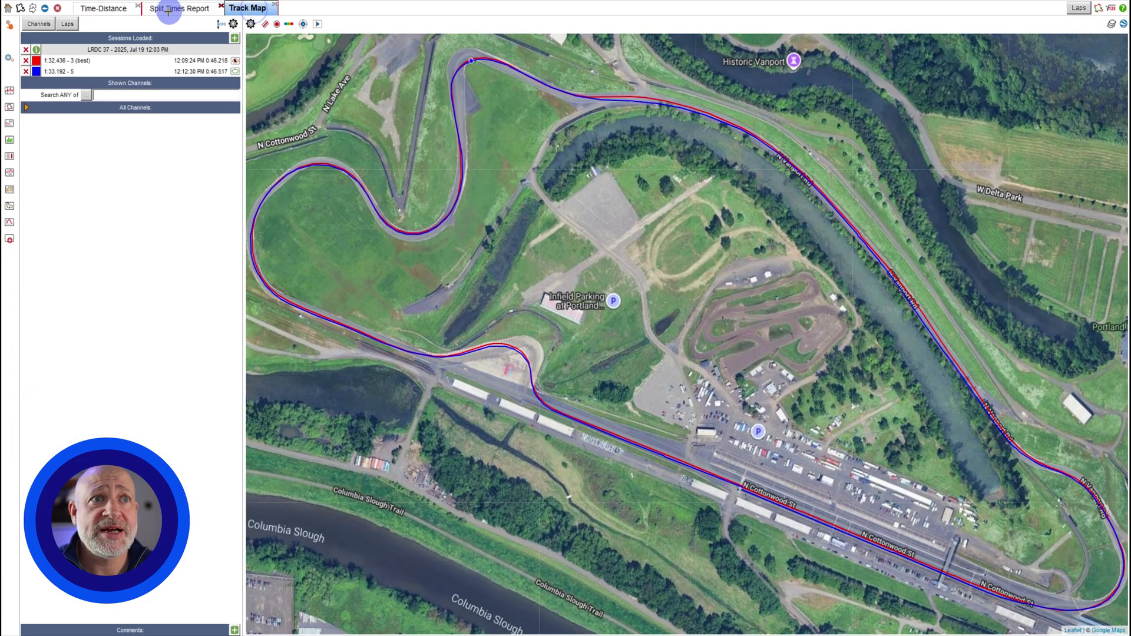
drag(163, 9, 212, 11)
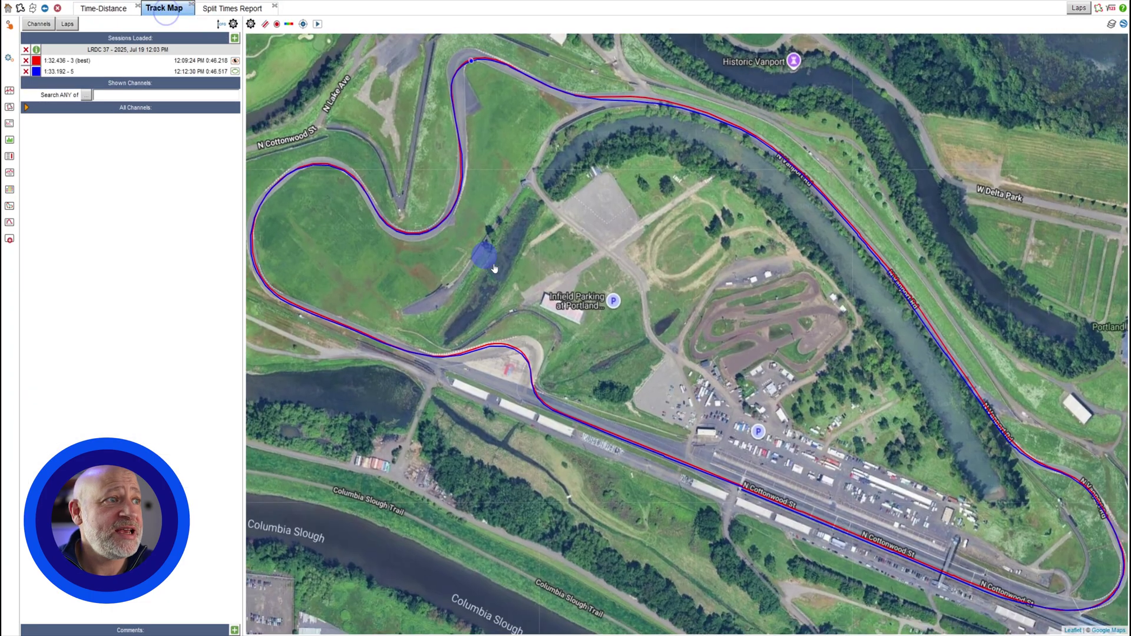
Examine both laps' racing lines on the satellite map through the esses and hairpin leading onto the main straight
drag(825, 341, 436, 194)
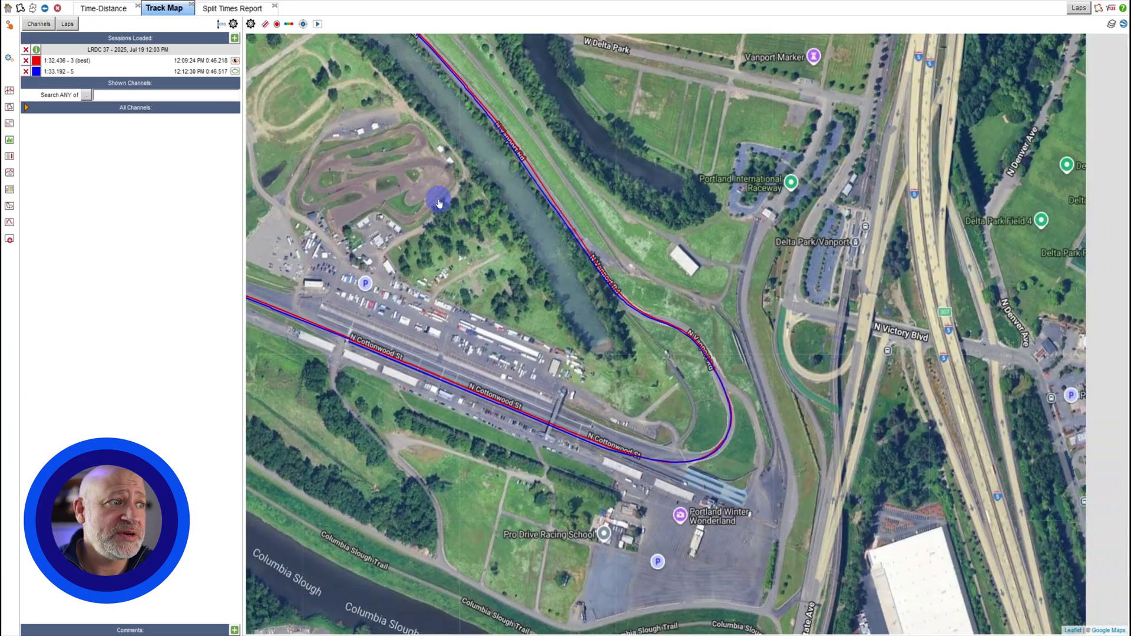
scroll(759, 340, down, 1)
scroll(732, 324, up, 3)
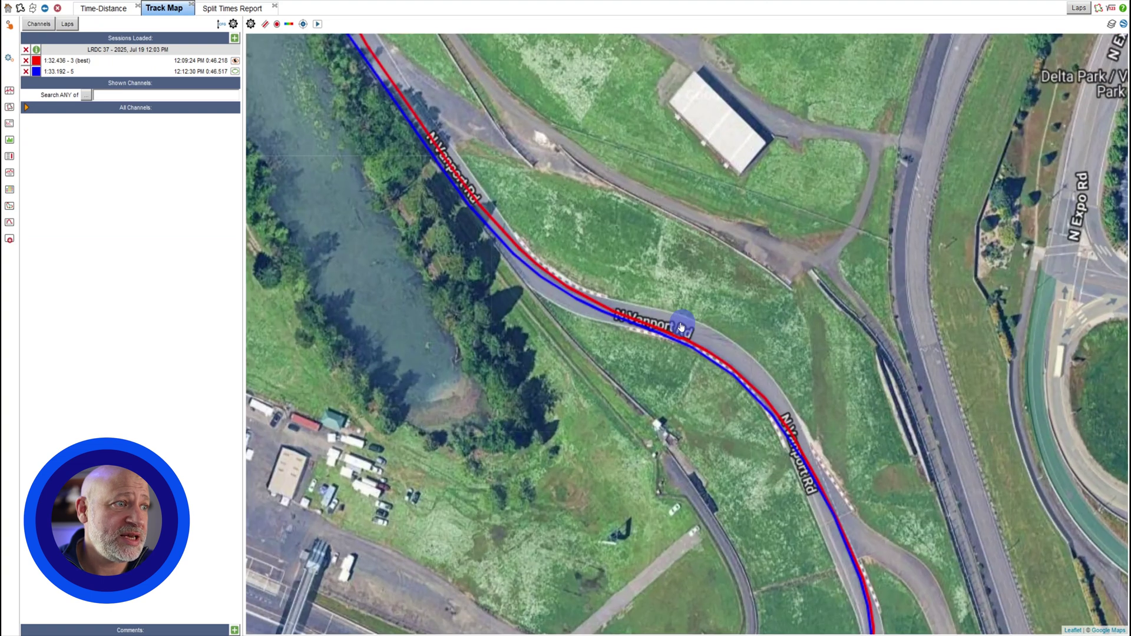
scroll(500, 359, up, 1)
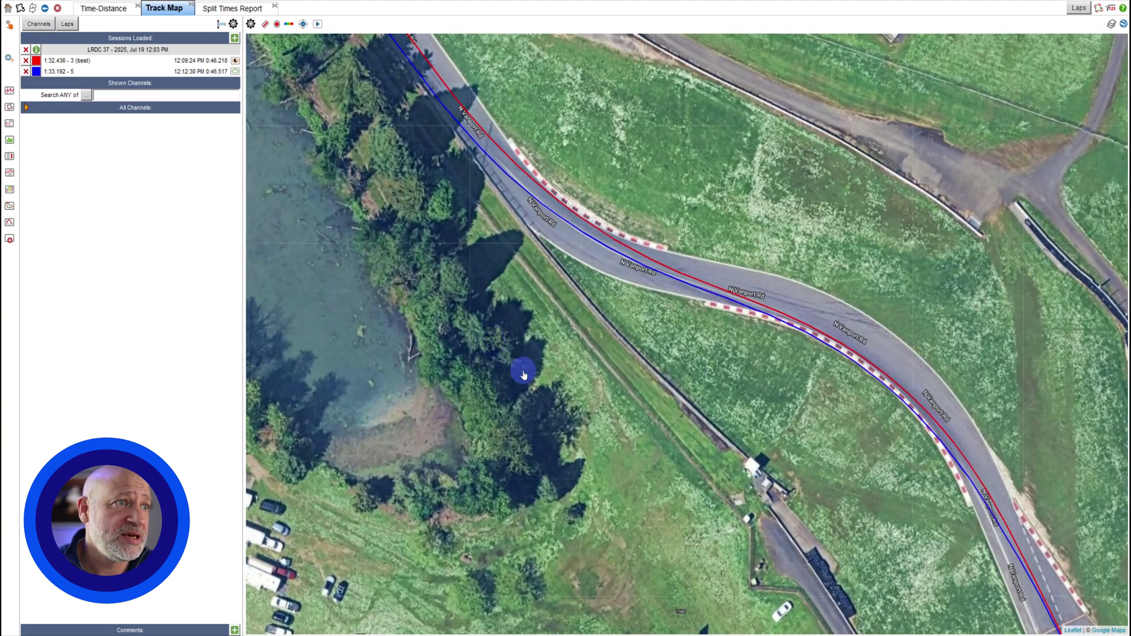
scroll(487, 402, down, 2)
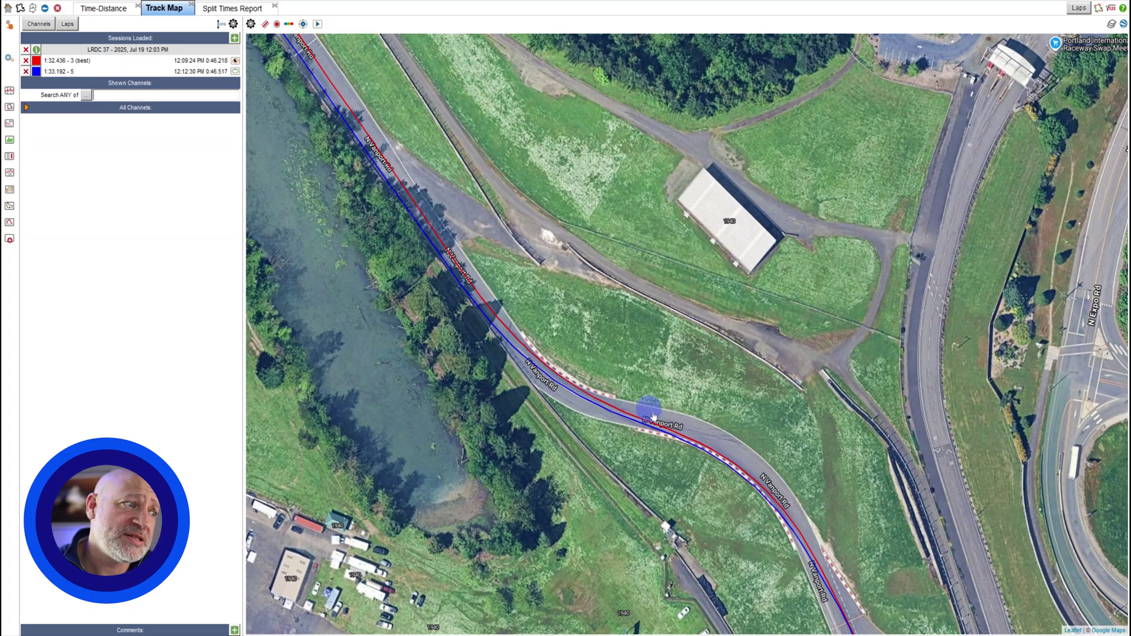
drag(752, 571, 749, 477)
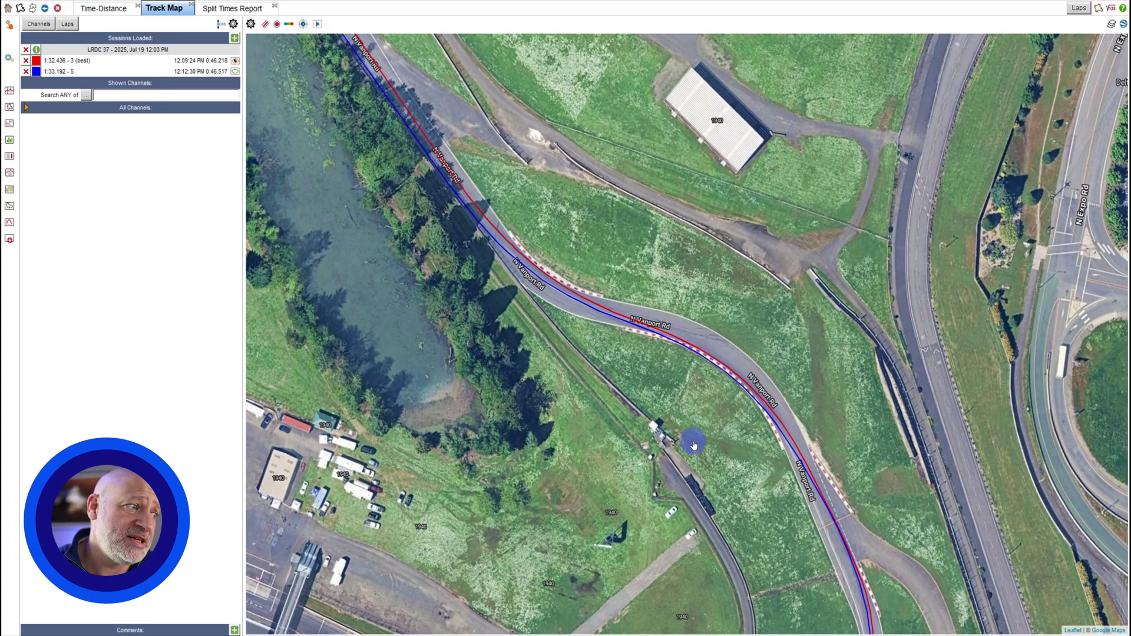
drag(694, 442, 646, 260)
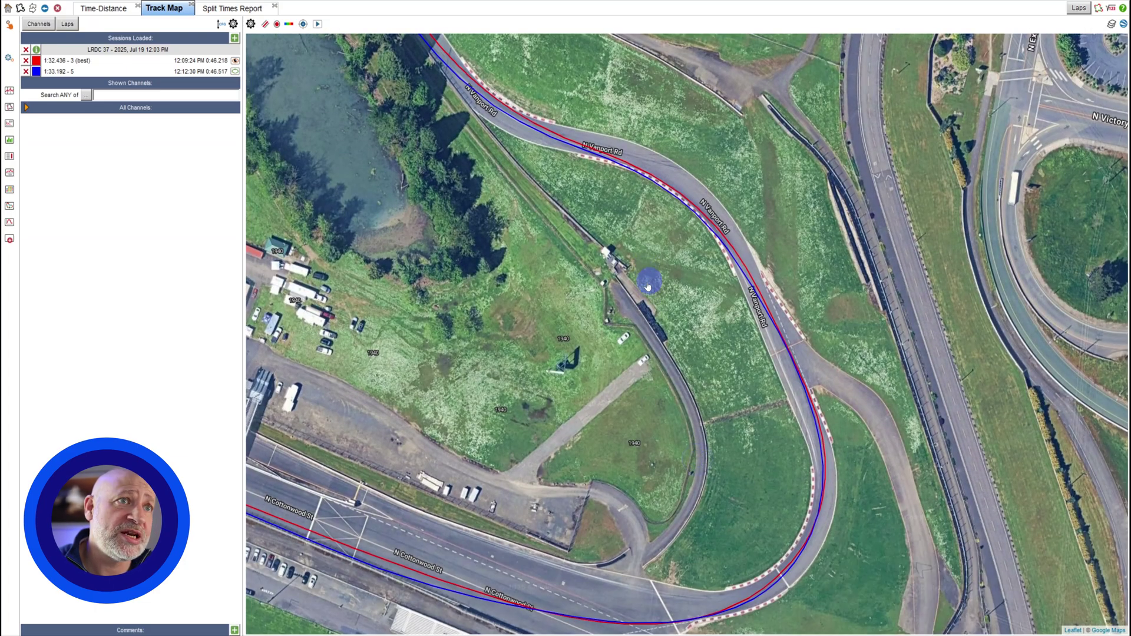
Check the Time-Distance traces and compare the red and blue lap lines again at the final corners on the Track Map
click(117, 8)
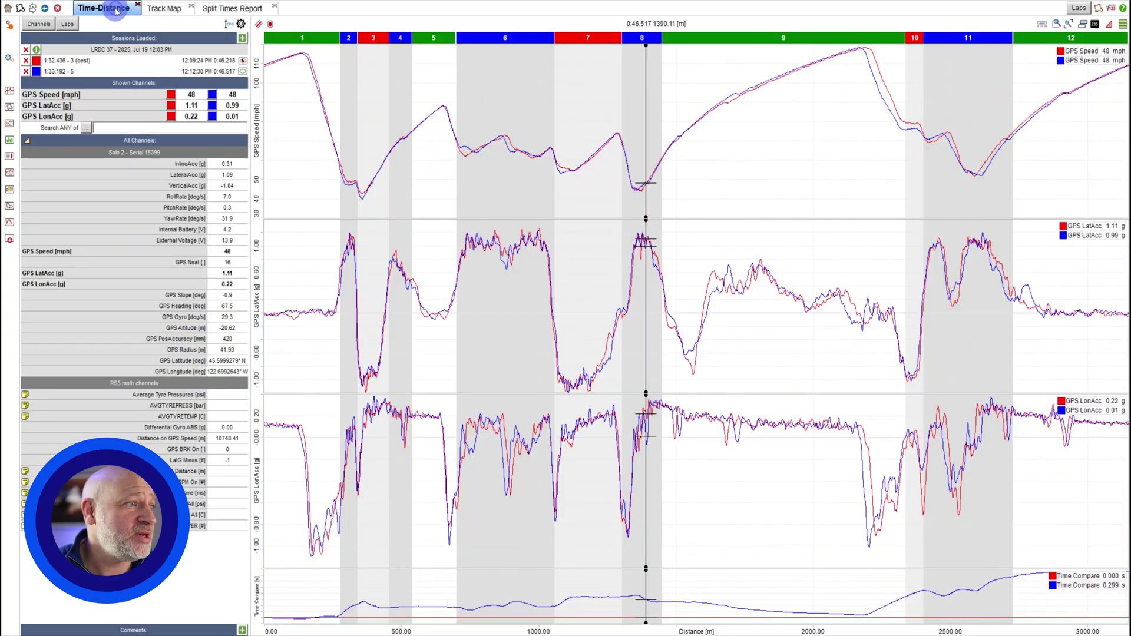
click(165, 8)
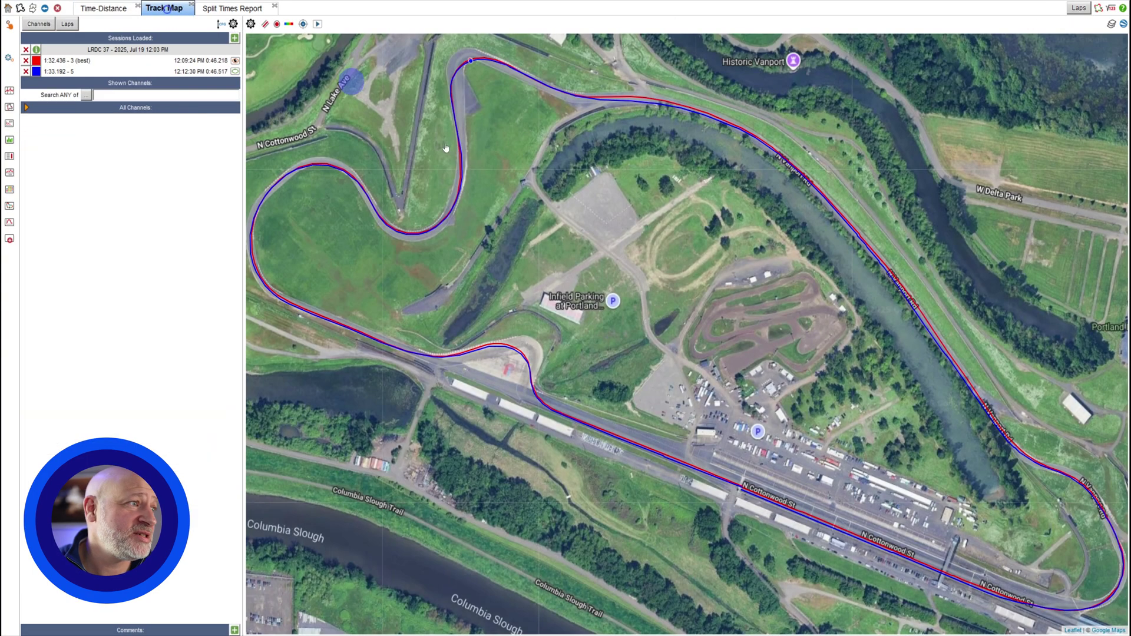
drag(1046, 490, 603, 322)
scroll(602, 322, down, 1)
scroll(603, 322, up, 2)
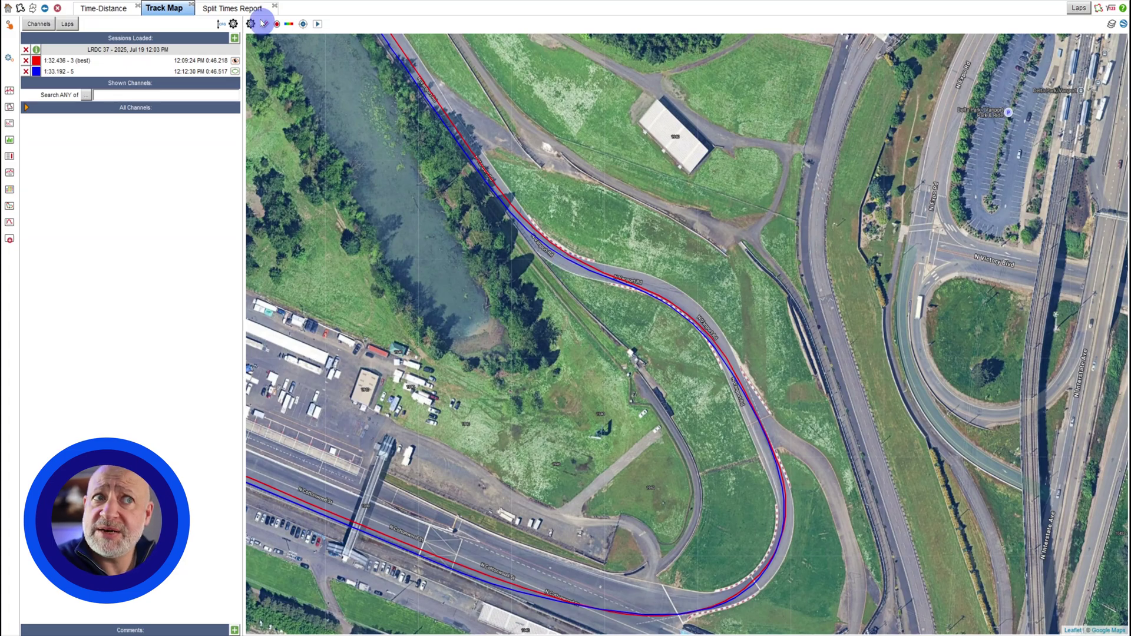
Examine the split times of best lap 3 and the best theoretical lap in the Split Times Report
click(244, 10)
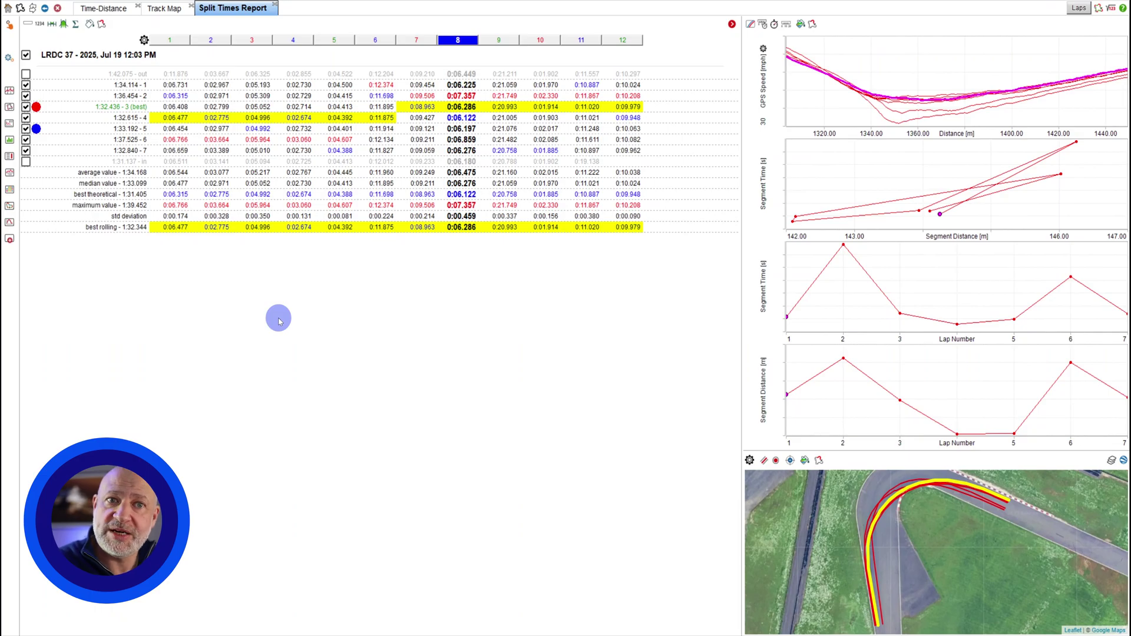
click(118, 107)
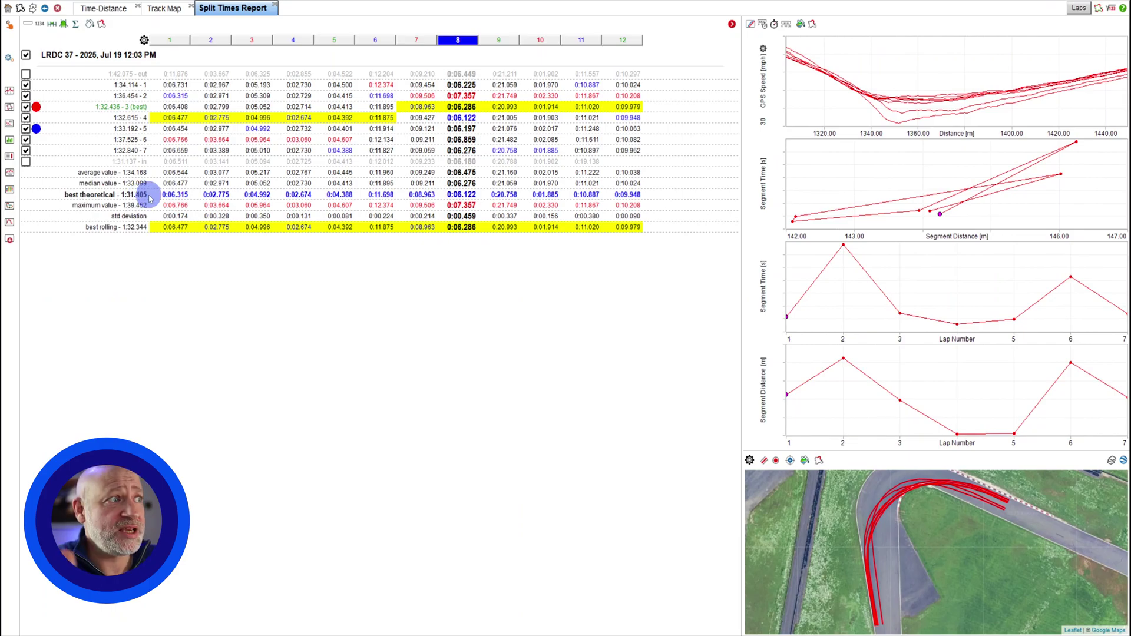
Examine segment 7 in the Split Times Report, hiding its time vs lap graph and showing it again
click(417, 40)
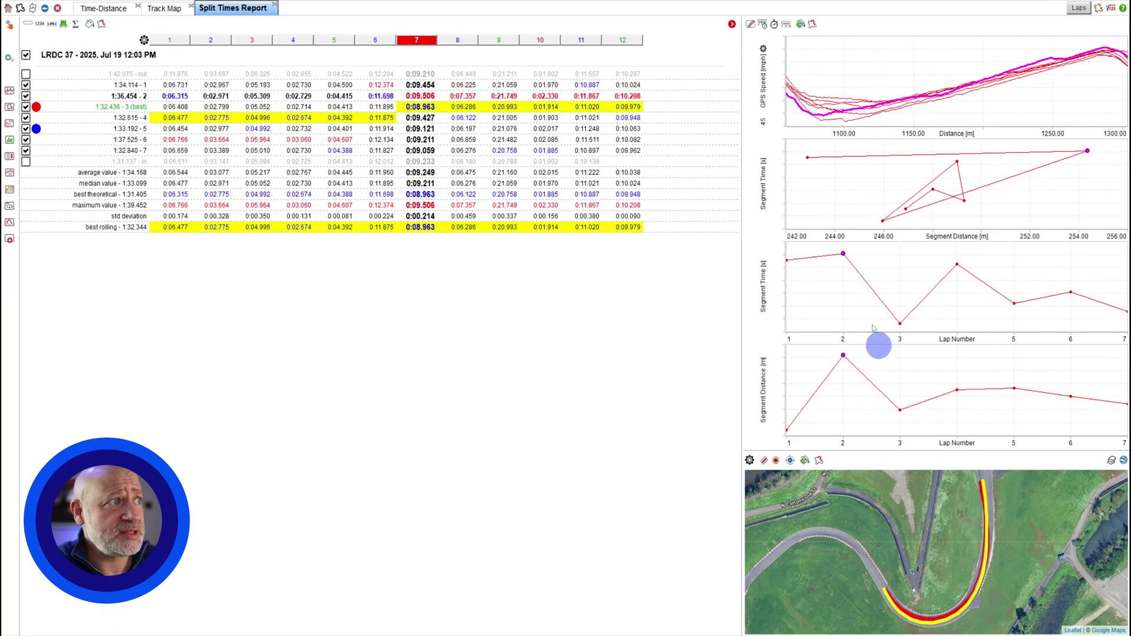
click(775, 23)
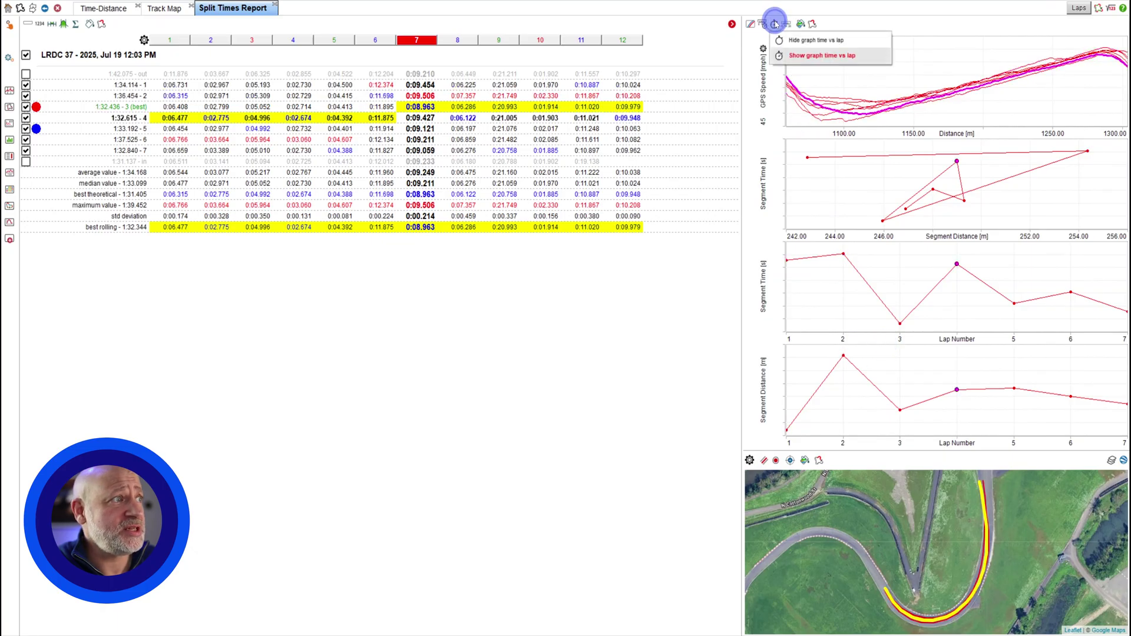
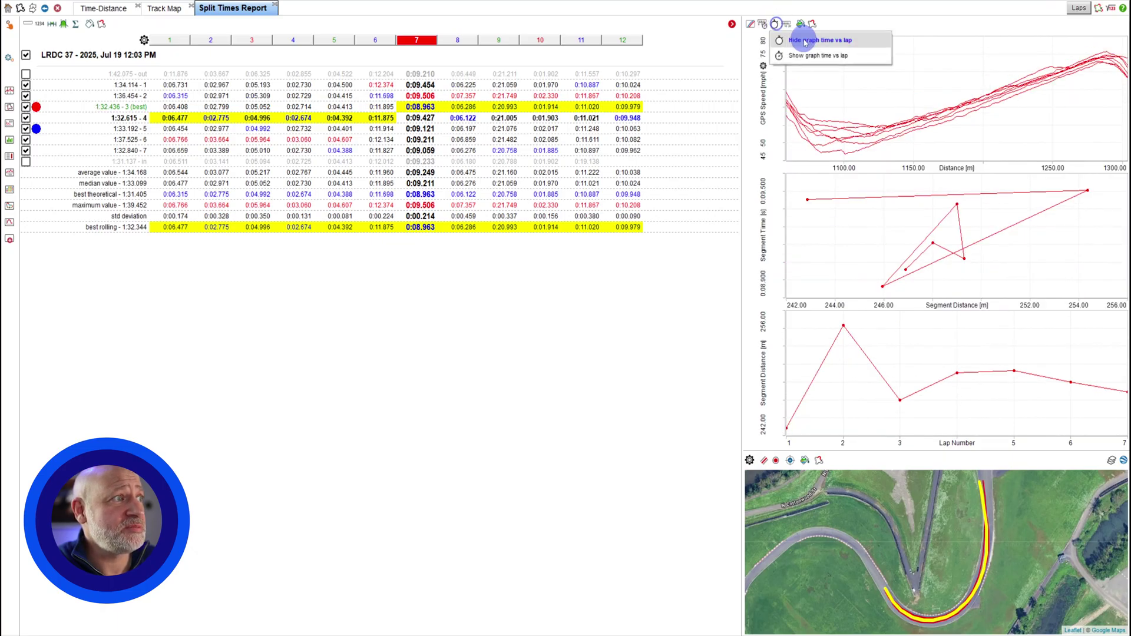
click(811, 53)
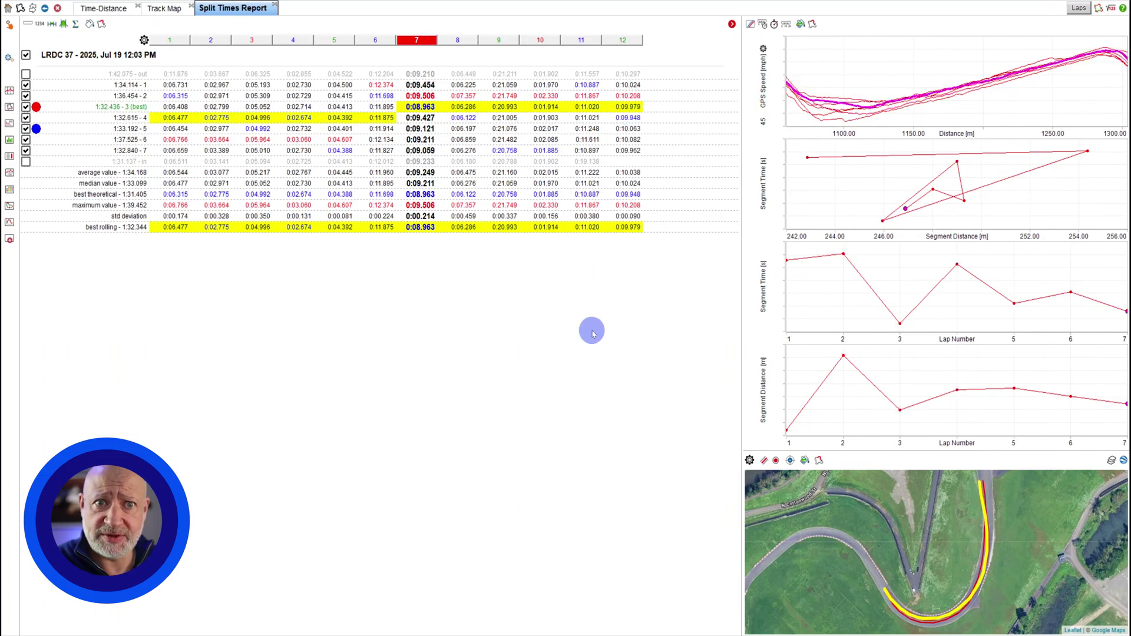
Review the full lap's Time-Distance traces, the Track Map and the segment 7 results in the Split Times Report
click(112, 8)
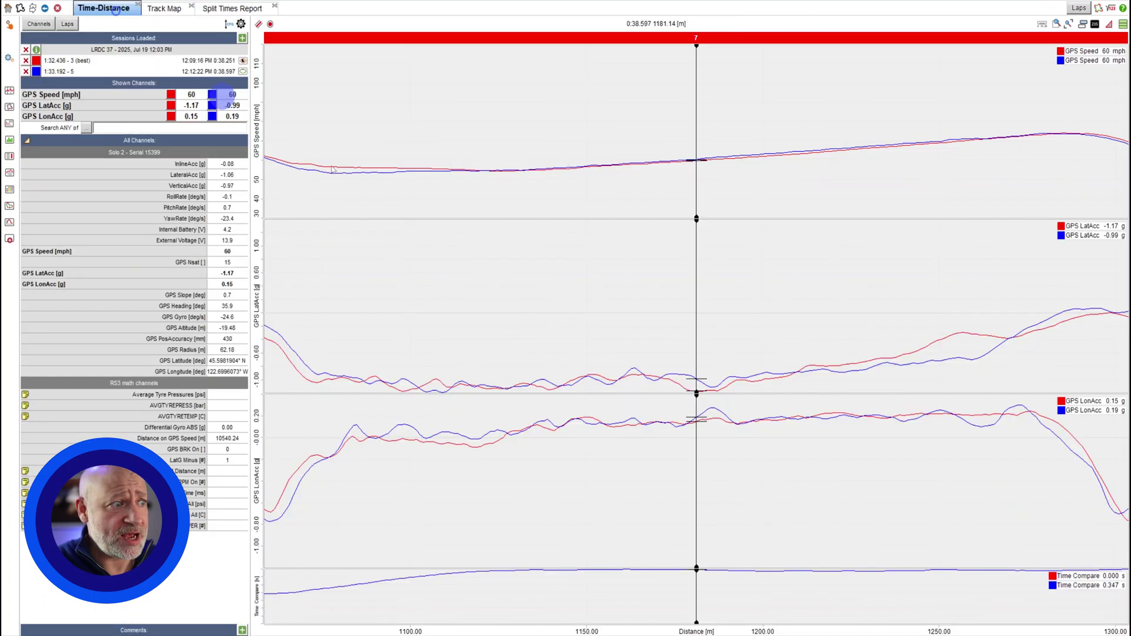
click(1079, 26)
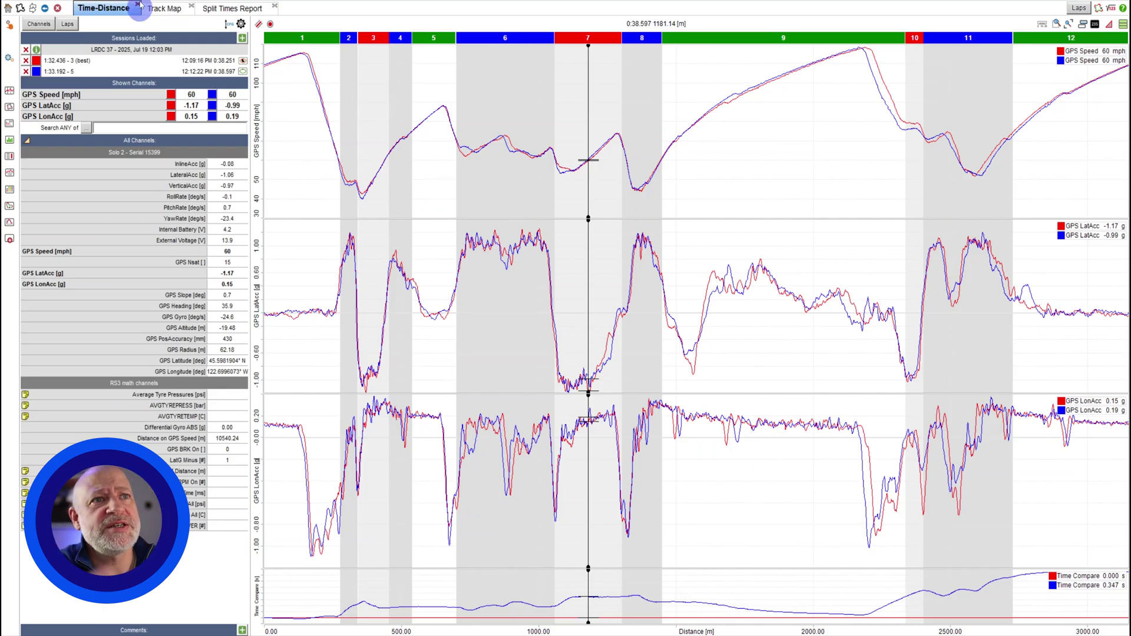
click(167, 7)
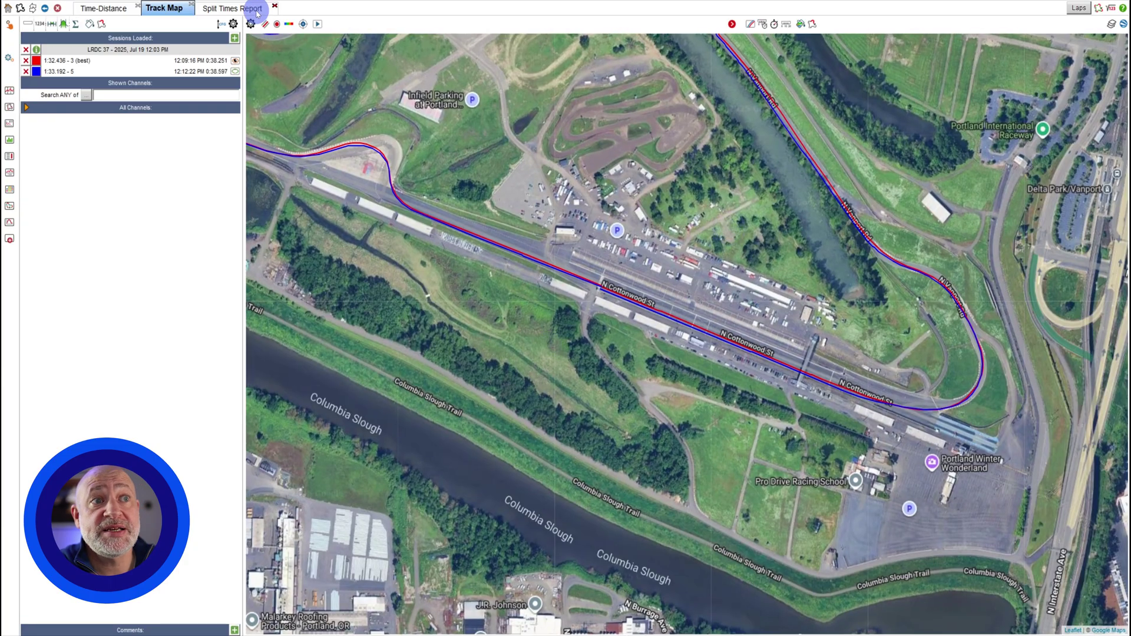
click(256, 10)
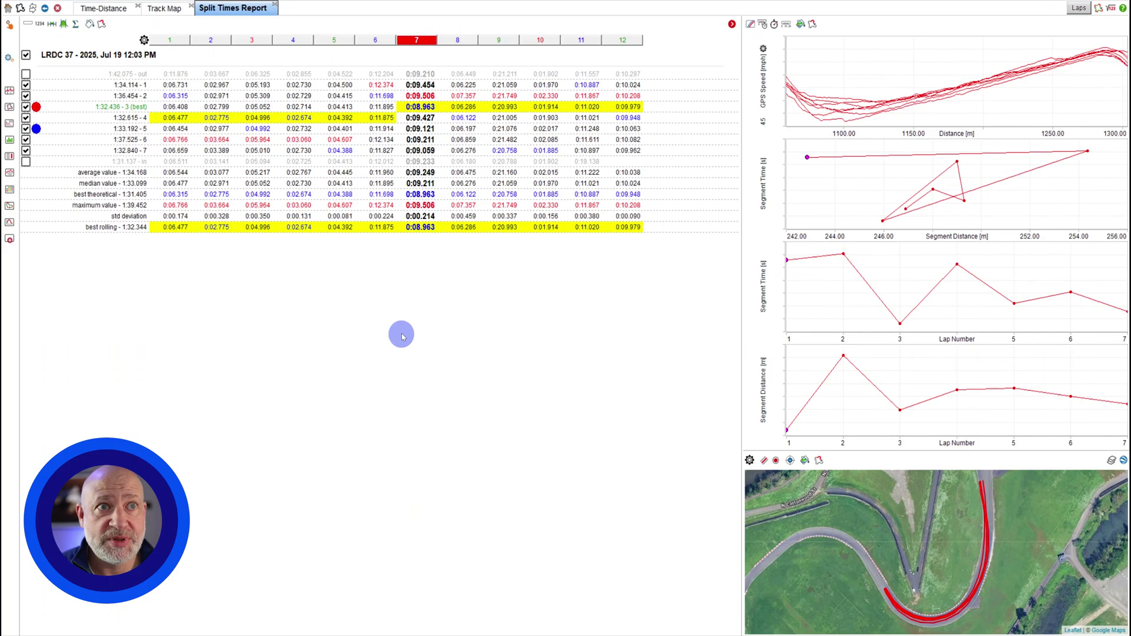
click(211, 95)
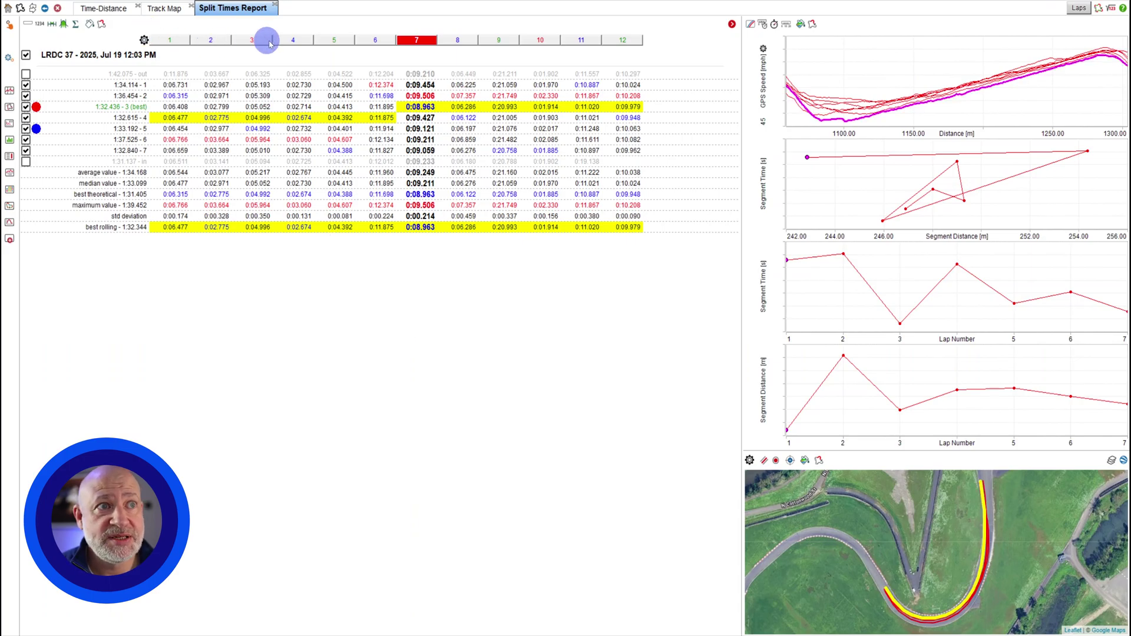
Change the track segment division to LDRL Segments under (AiM) PIRchicane from the Time-Distance layout
click(120, 11)
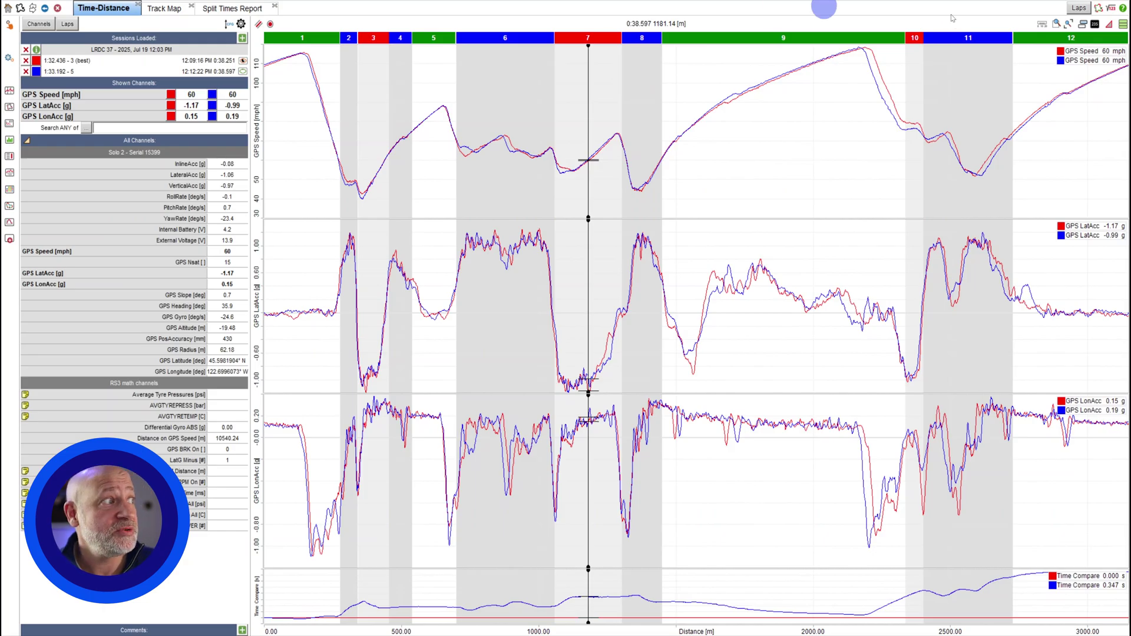
click(1100, 8)
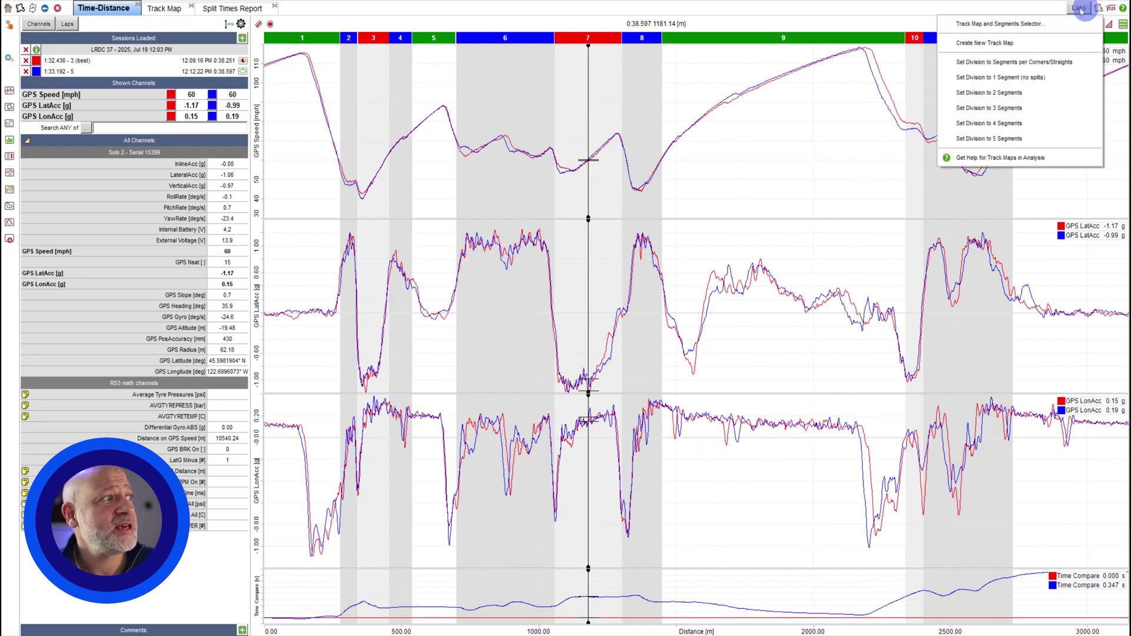
click(1012, 26)
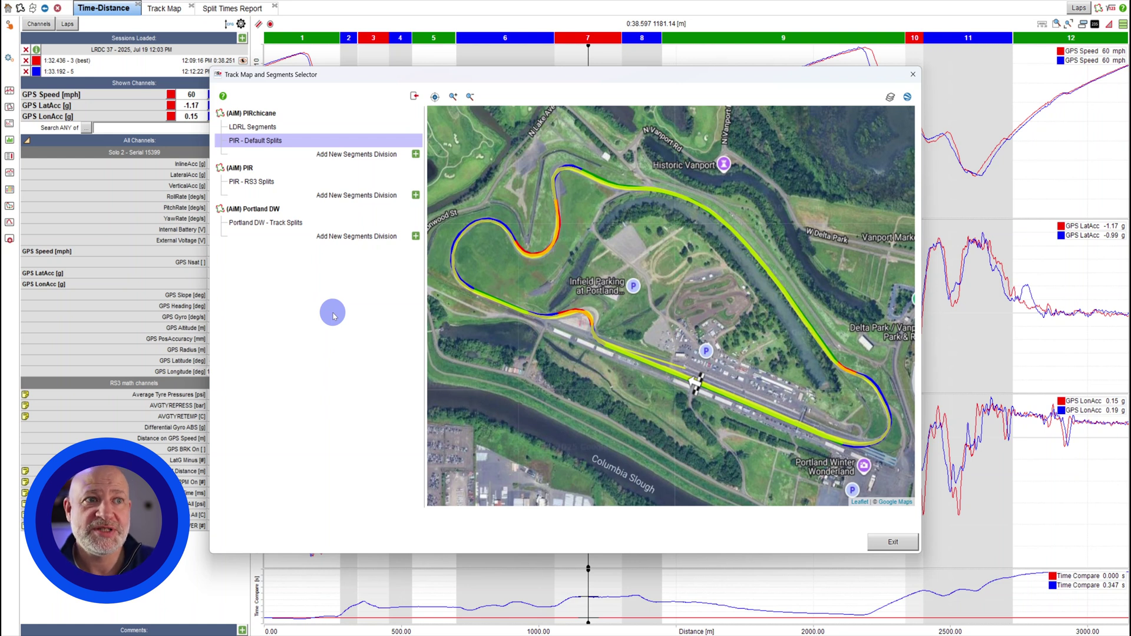
click(242, 128)
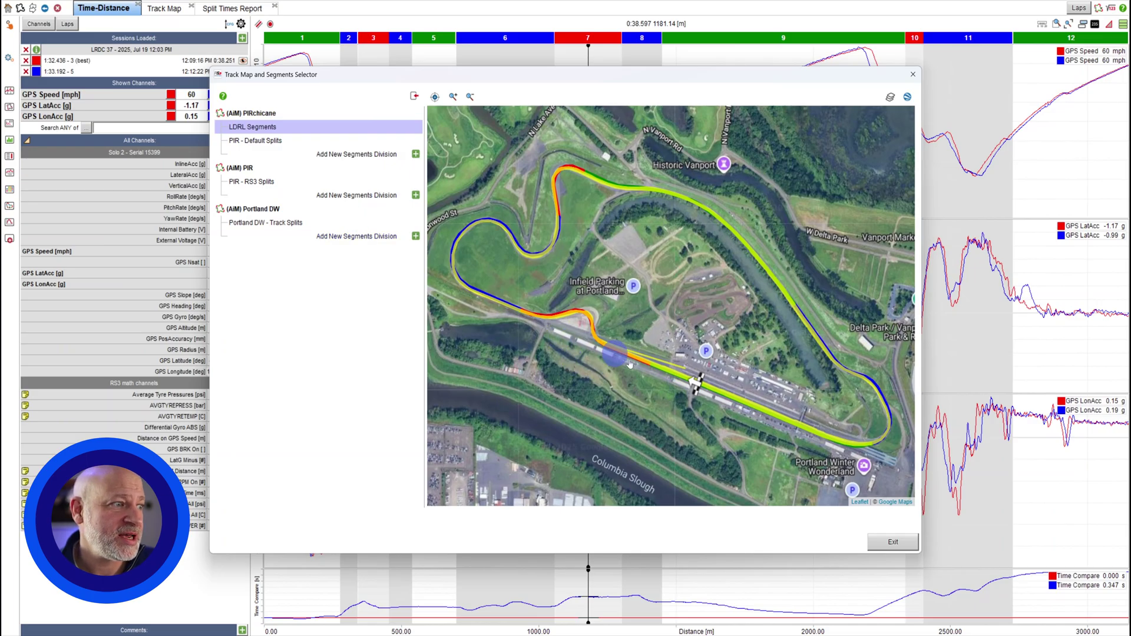
click(907, 543)
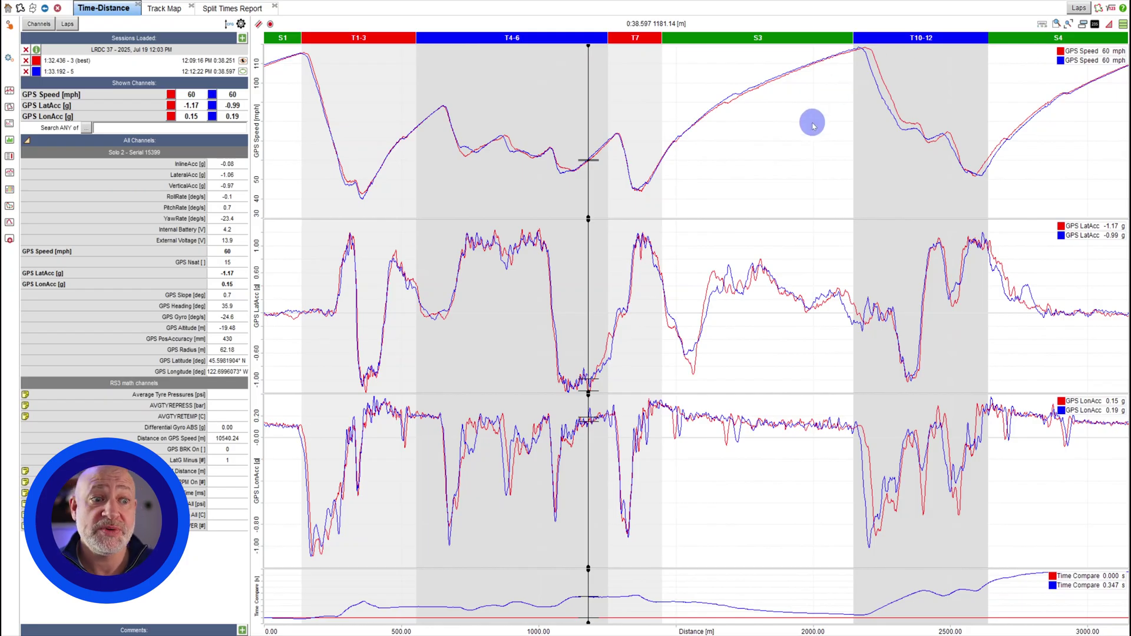
Examine the T10-12 and T7 segments across all laps in the Split Times Report
click(236, 10)
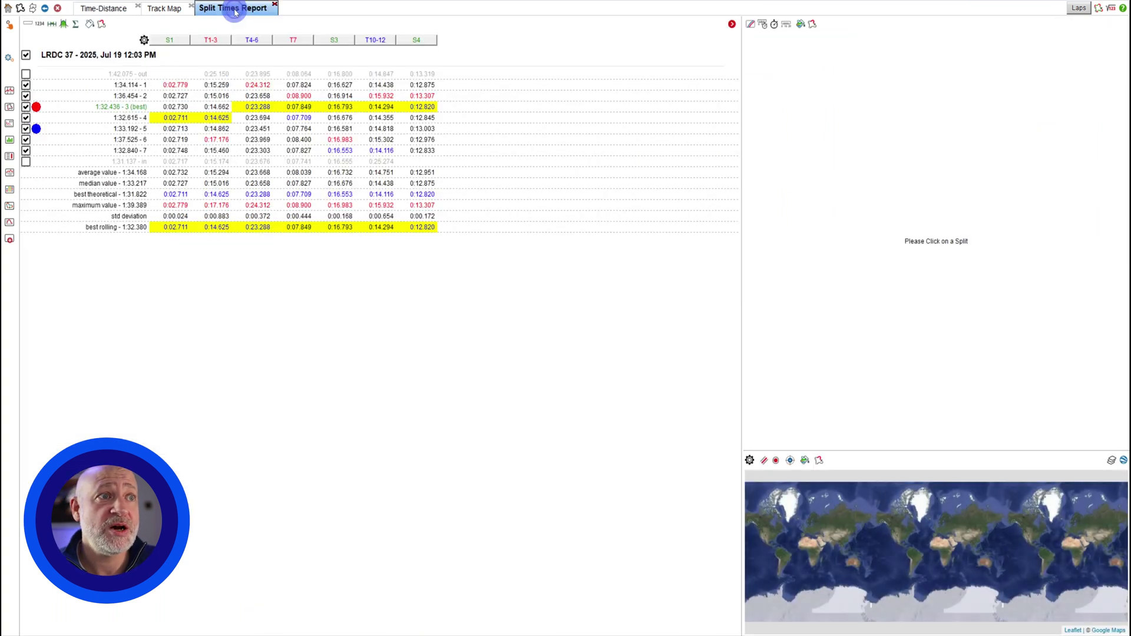
click(375, 39)
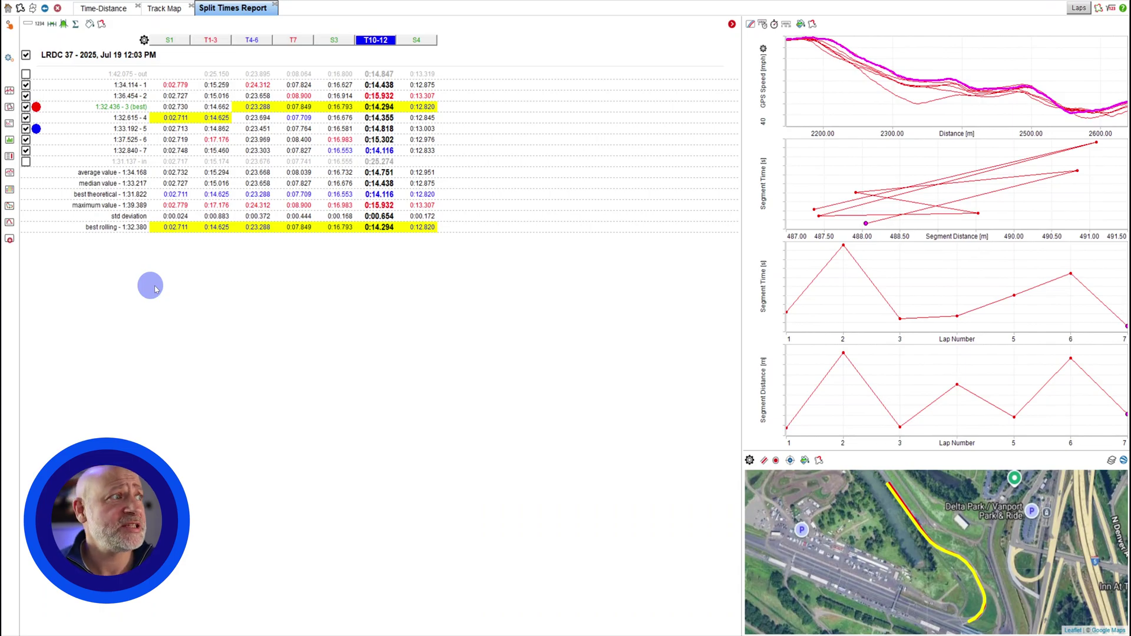
click(293, 41)
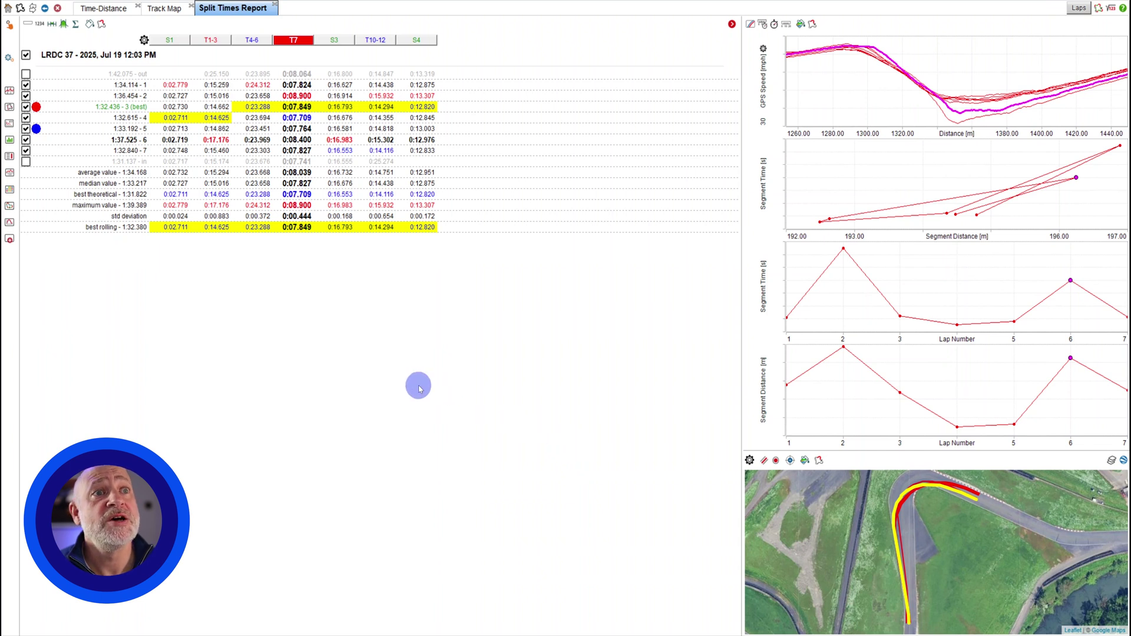
Compare both laps through T7 and over the full lap in the Track Map and Time-Distance layouts, and return to the Split Times Report
click(164, 11)
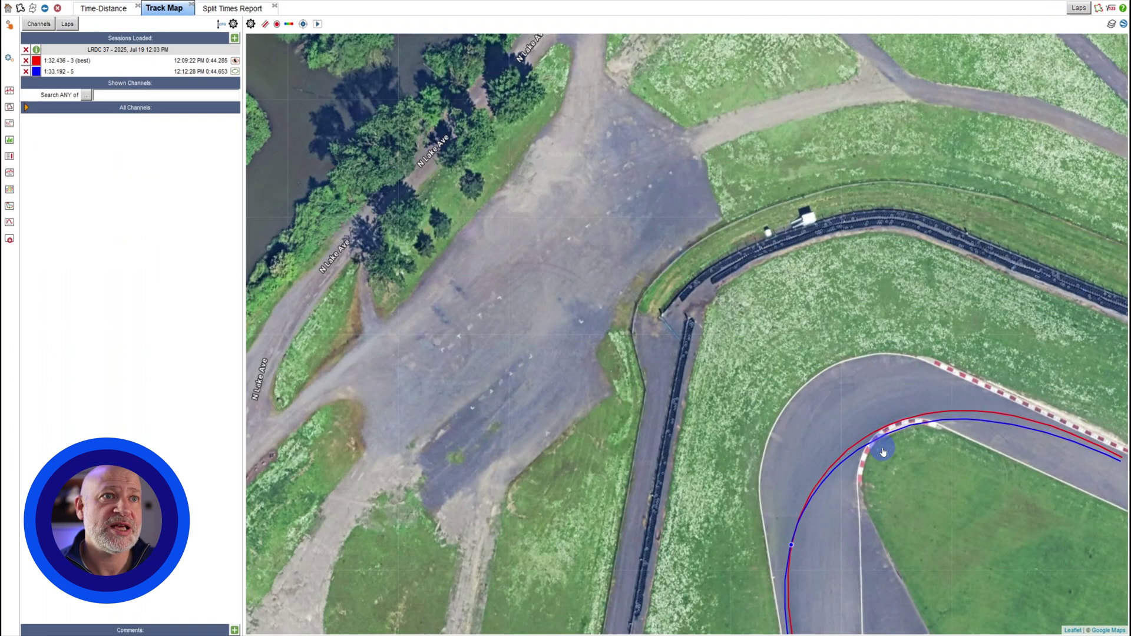
click(107, 8)
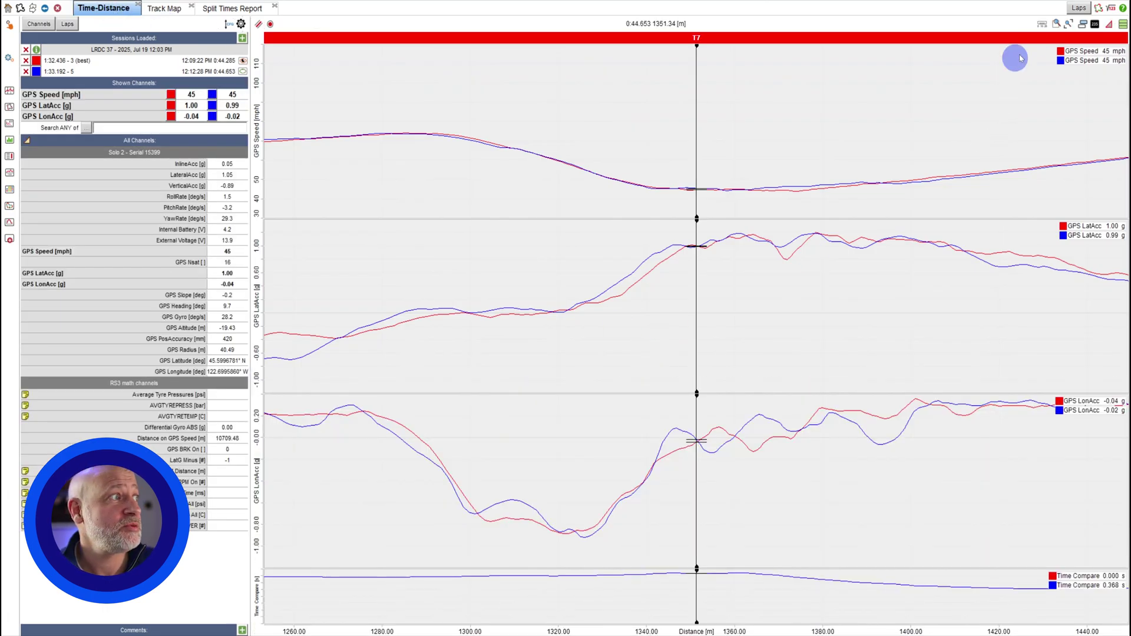
click(1068, 25)
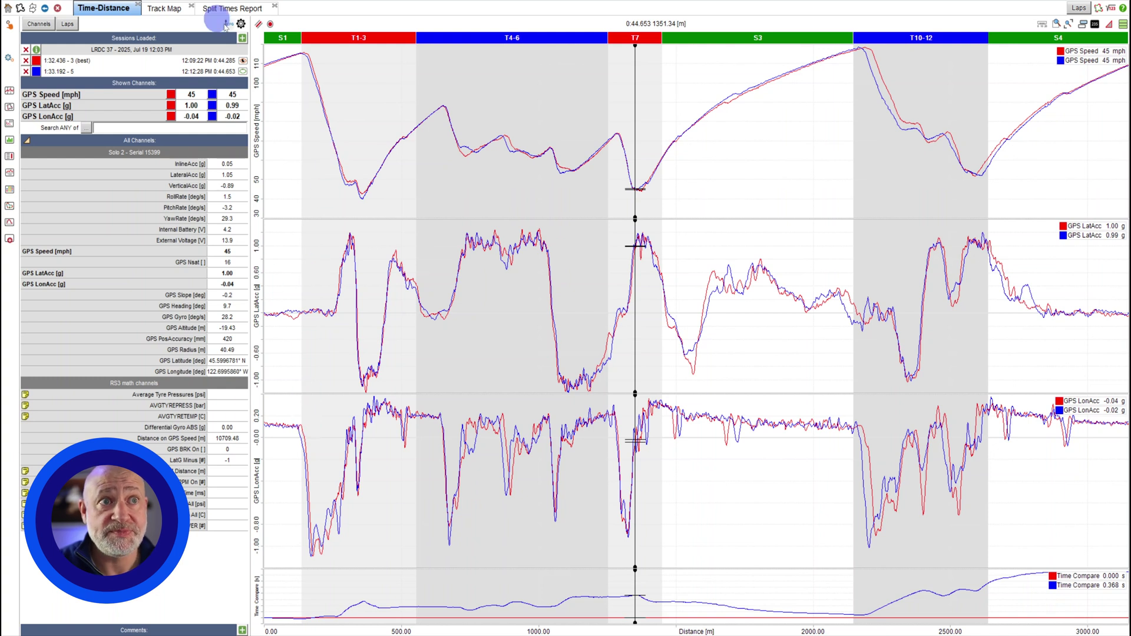
click(176, 9)
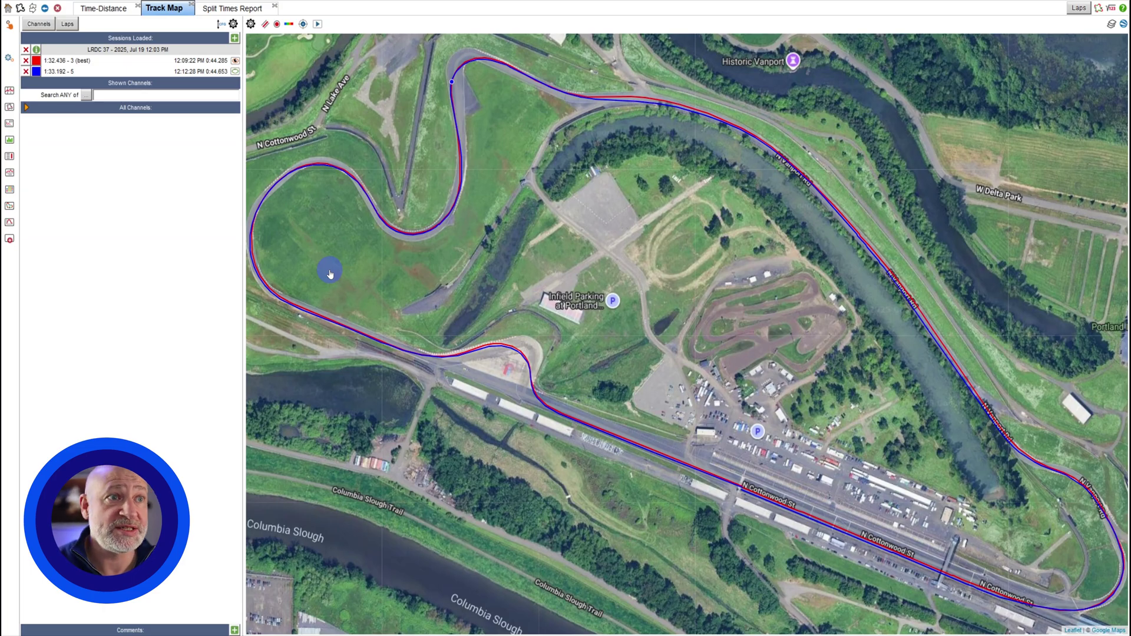
click(251, 9)
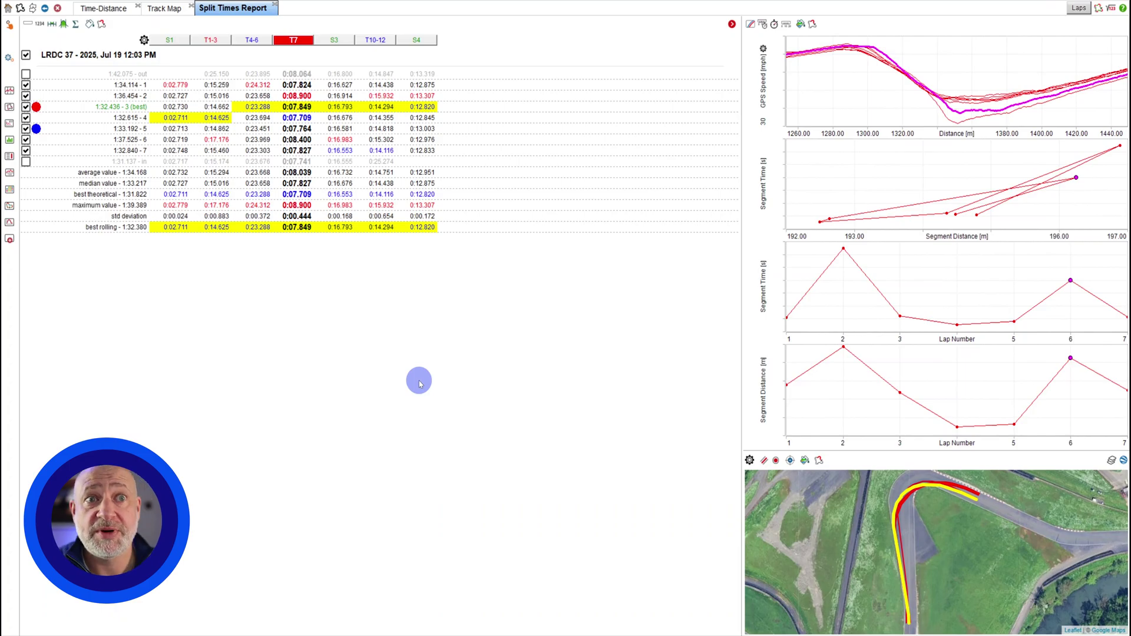
click(10, 58)
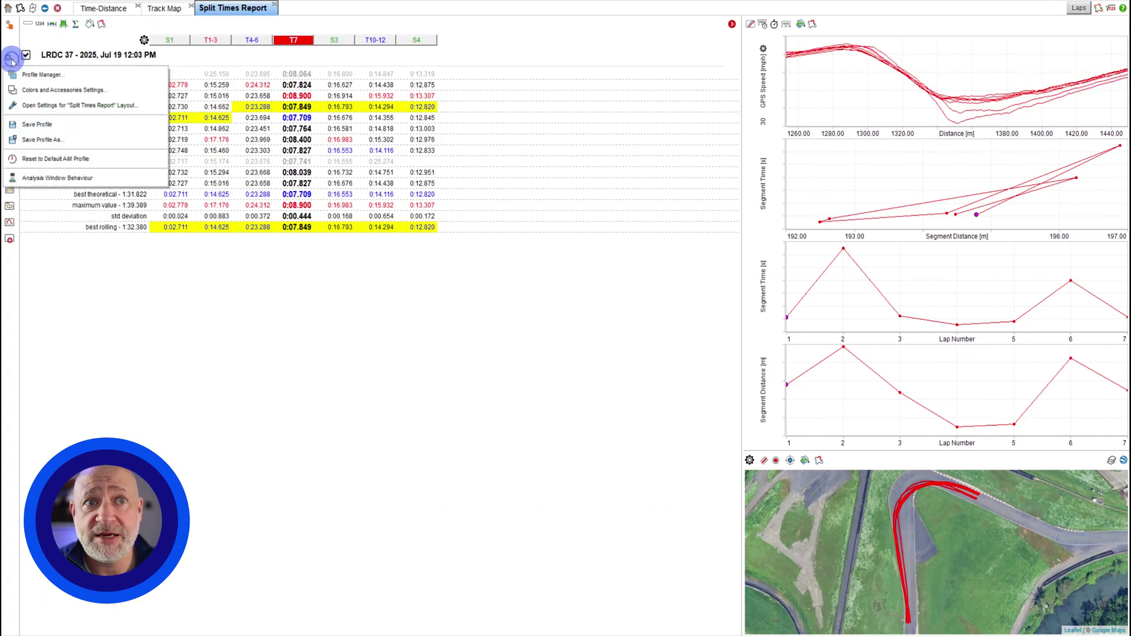
click(53, 139)
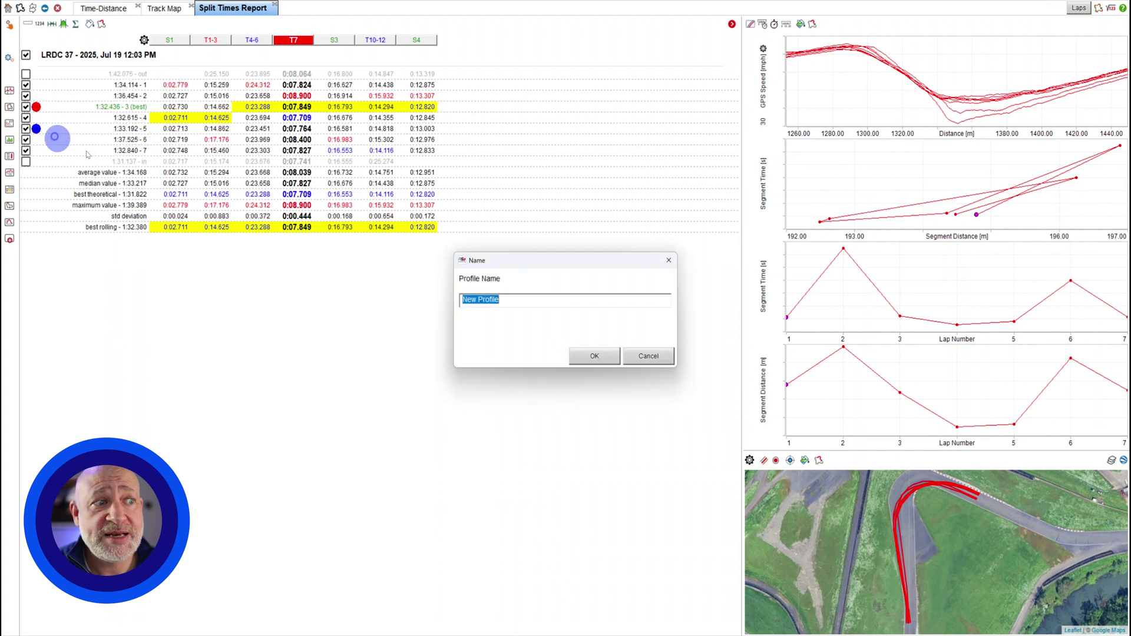
click(626, 356)
Save the current analysis layouts to the existing profile
click(9, 57)
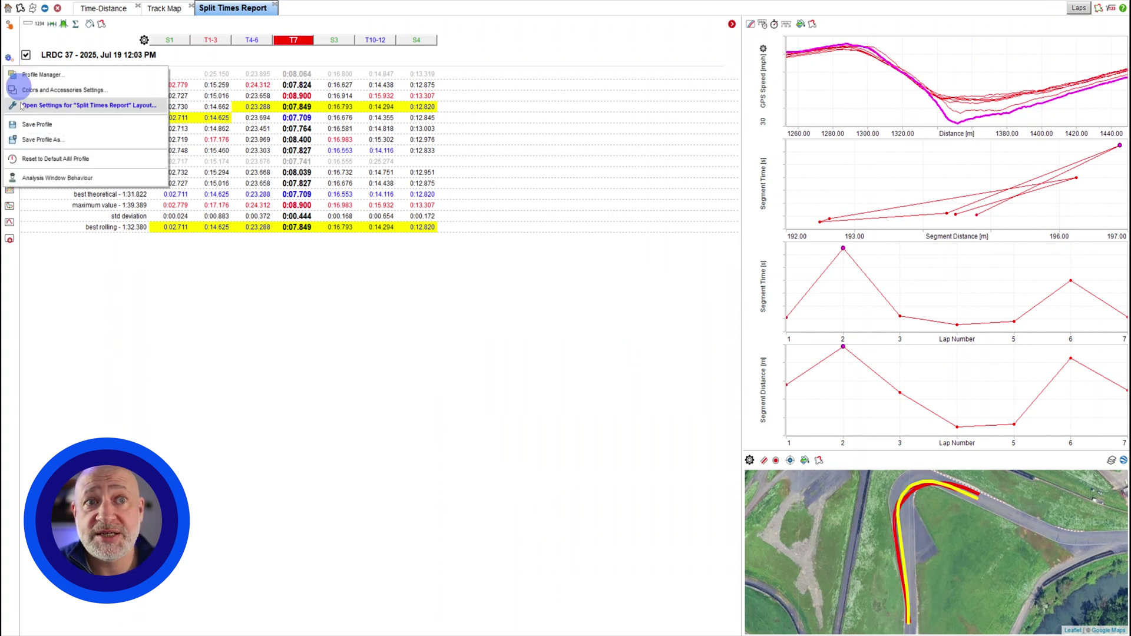
click(62, 127)
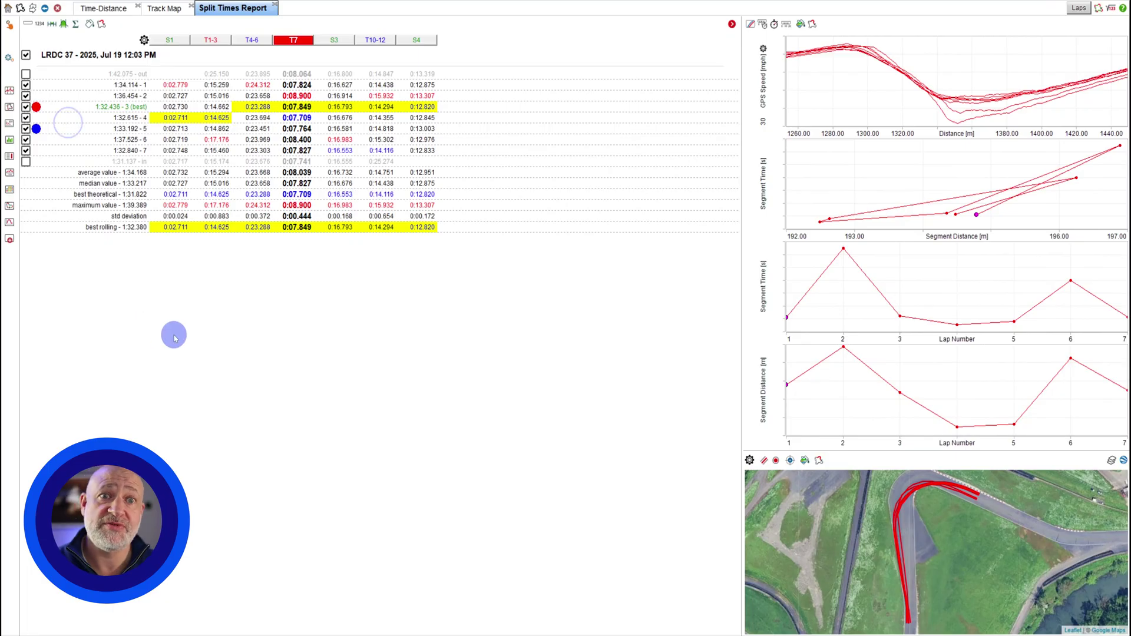